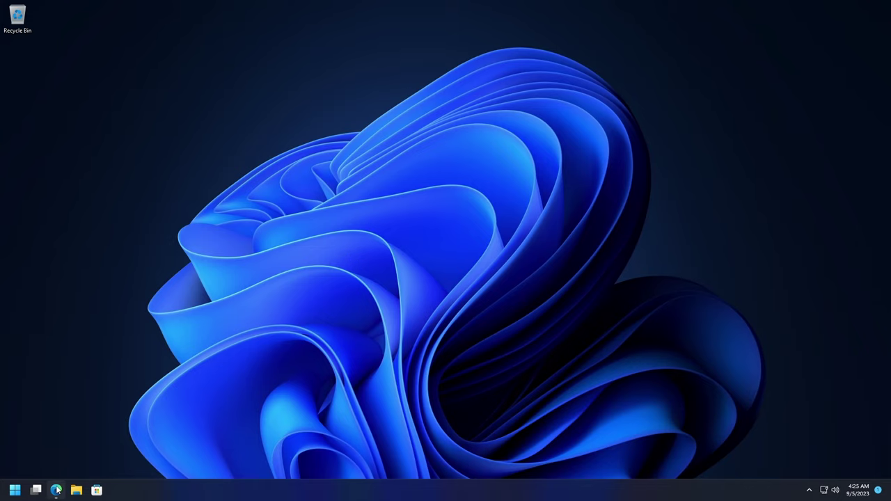
# - Bring Edge back up and go to twitch.tv
pyautogui.click(55, 428)
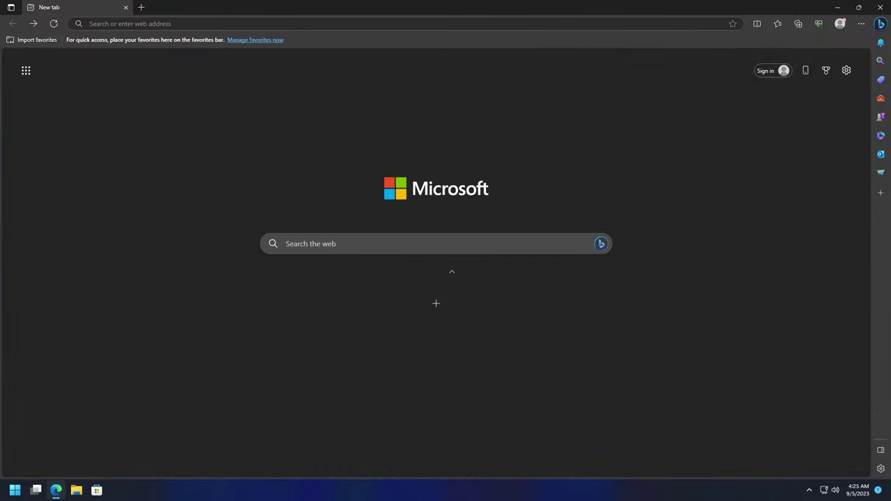
pyautogui.click(89, 23)
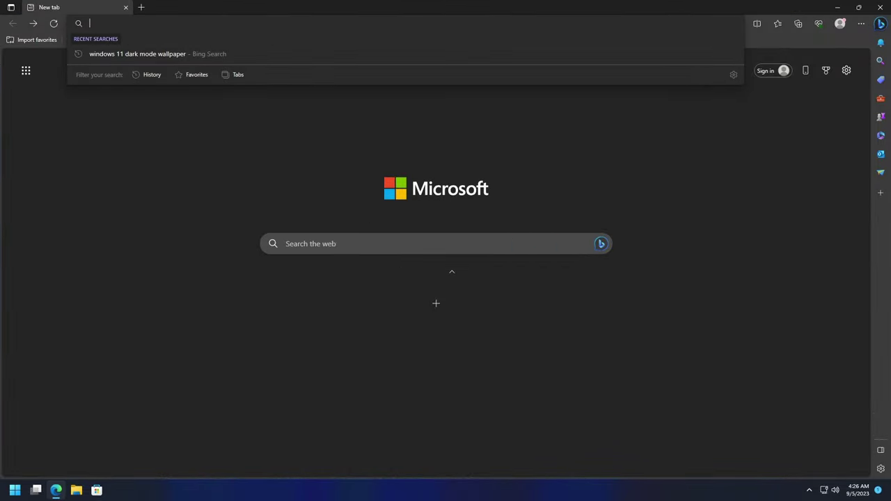
pyautogui.write('twitch')
pyautogui.press('Return')
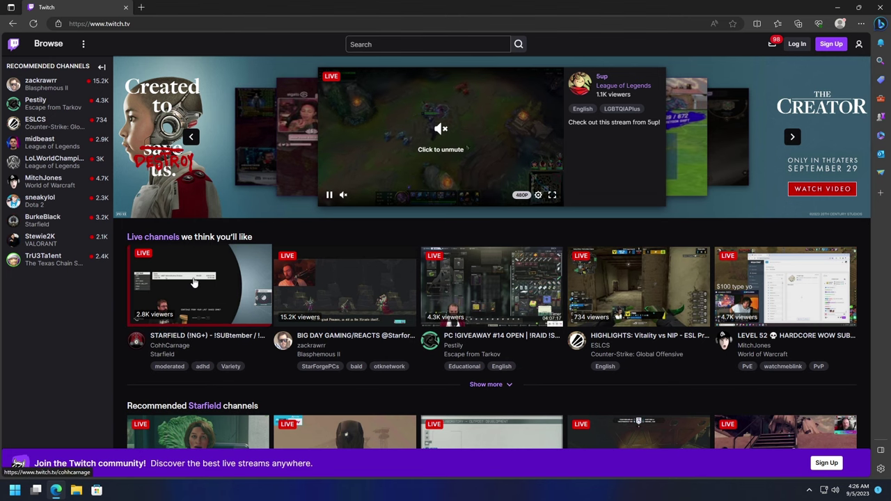
# - Show CohhCarnage's stream playing a pre-roll ad, then return home and open a blank tab
pyautogui.click(188, 282)
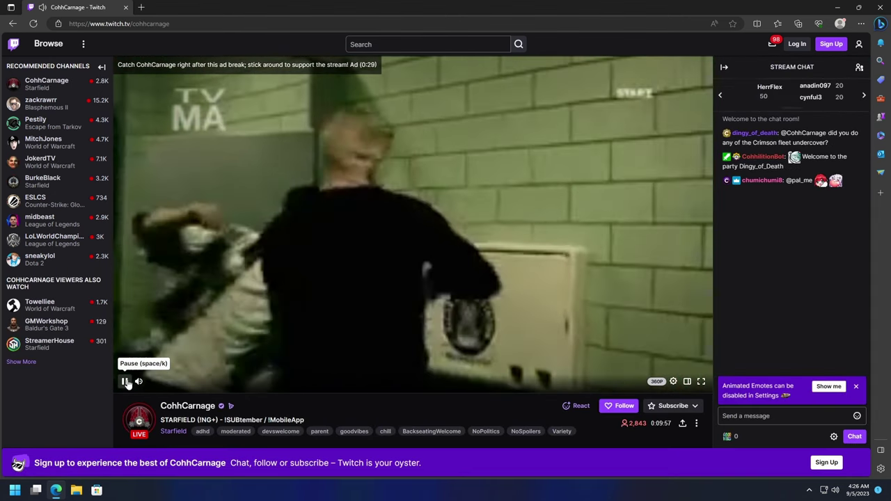
pyautogui.click(125, 382)
pyautogui.click(36, 22)
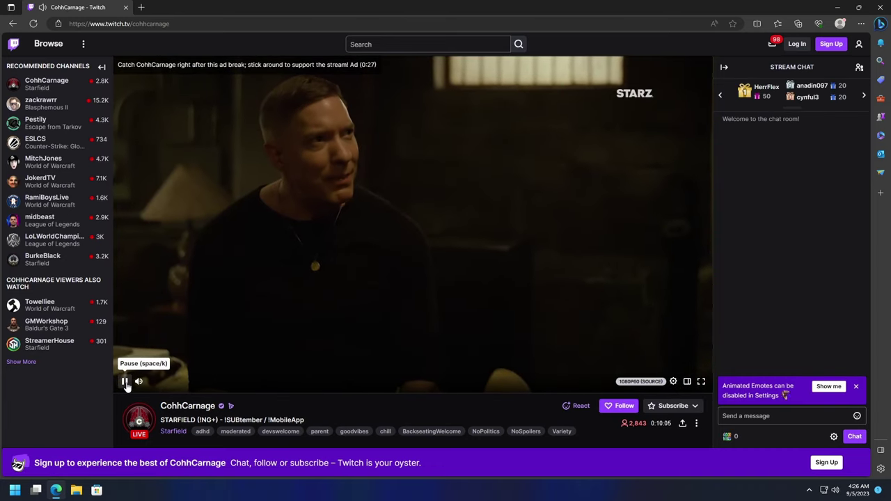
pyautogui.click(125, 382)
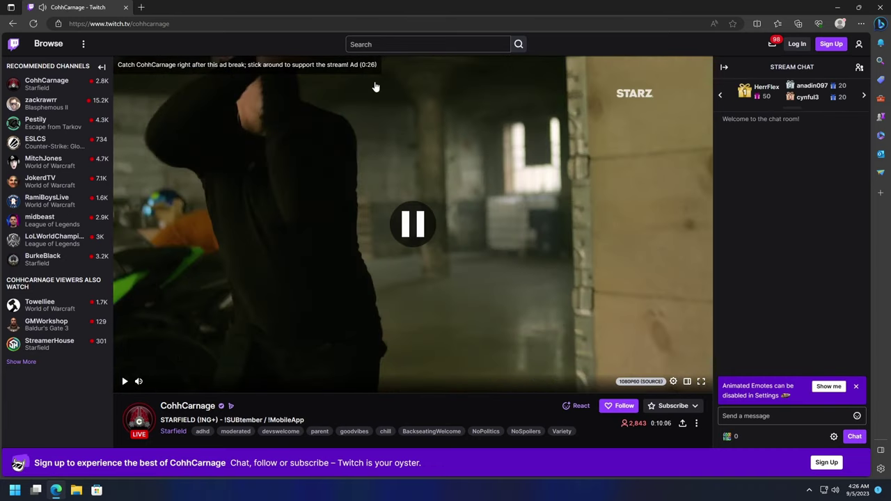
pyautogui.click(13, 24)
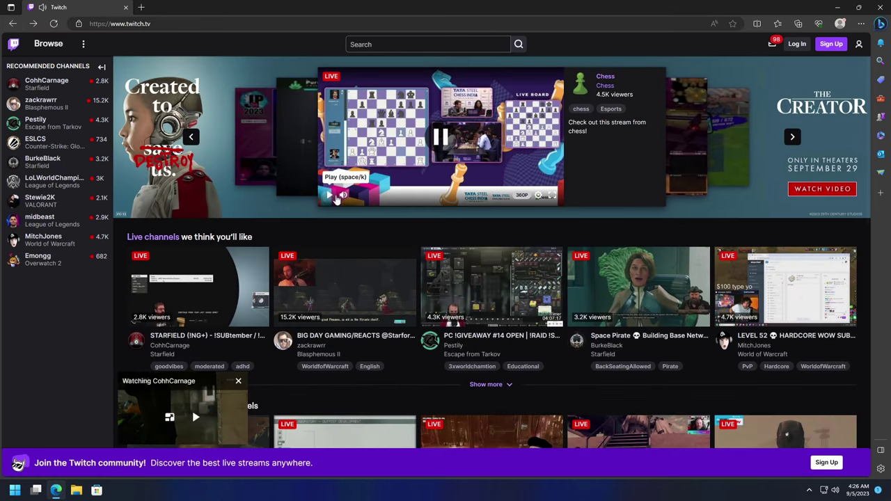
pyautogui.click(142, 7)
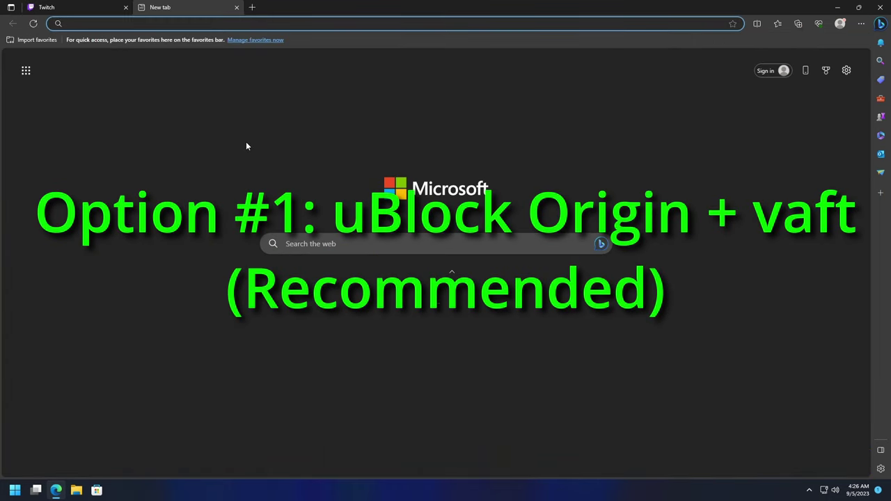
# - Search Bing for 'chrome extensions' and open the Chrome Web Store, dismissing its Edge notice
pyautogui.write('chrome extension')
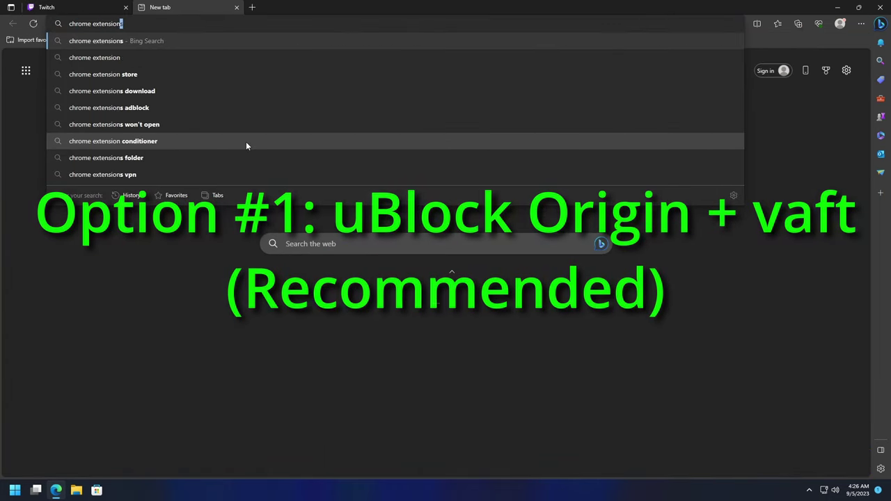
pyautogui.write('s')
pyautogui.press('Return')
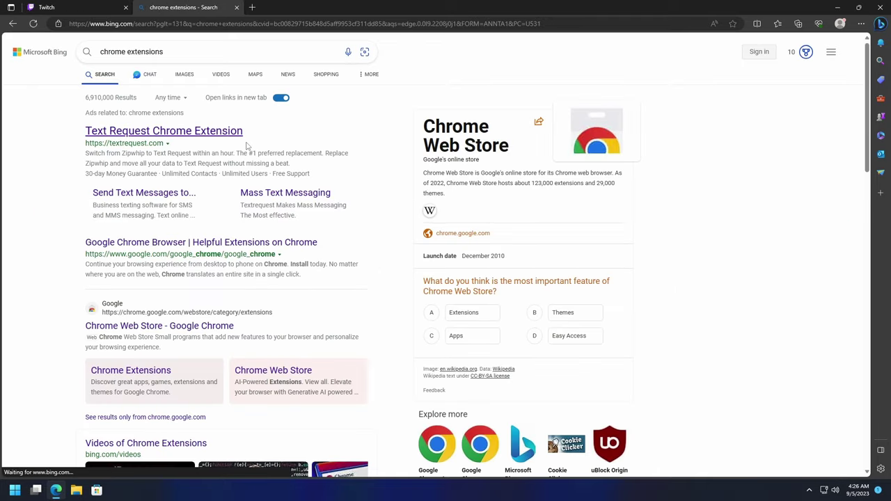
pyautogui.scroll(-2, 161, 197)
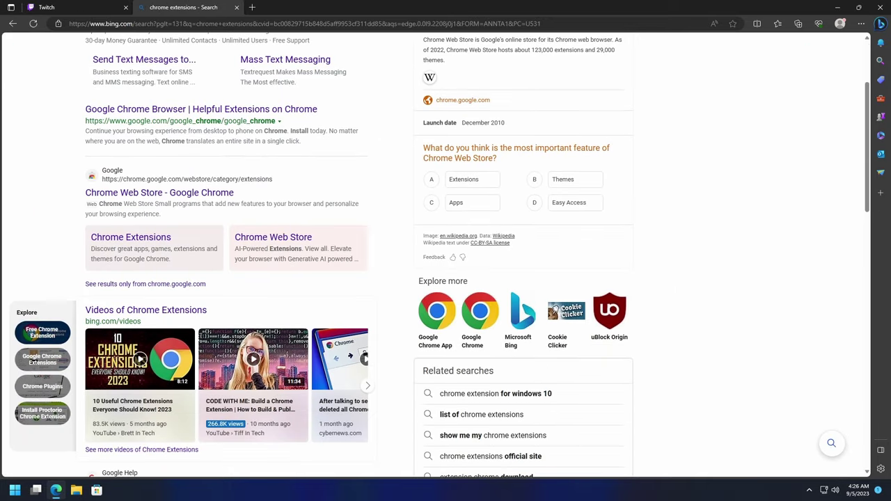
pyautogui.click(162, 193)
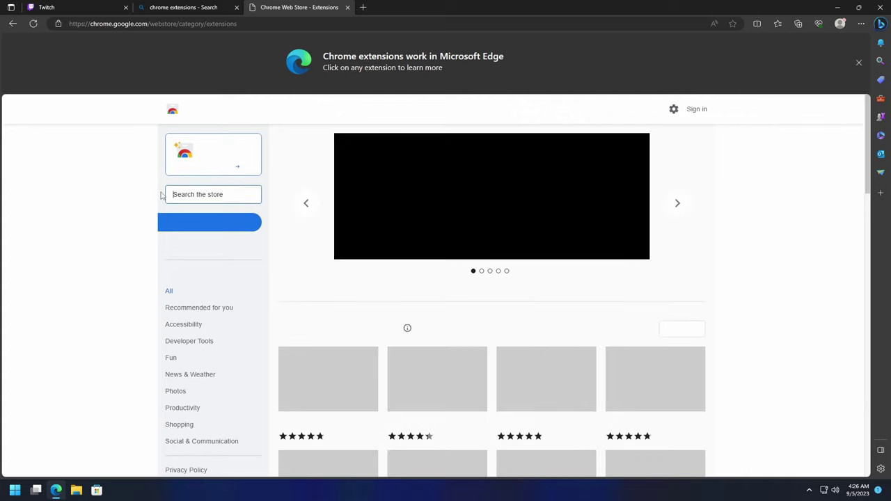
pyautogui.click(858, 63)
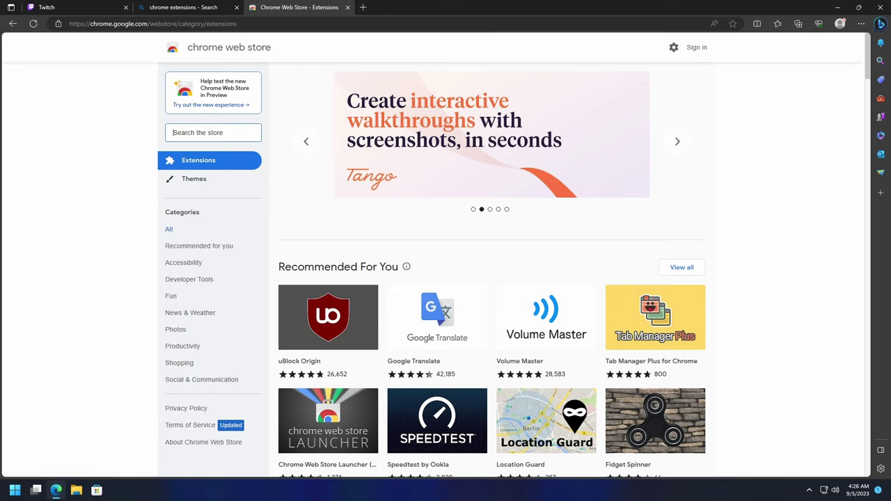
# - Search the store for 'ublock' and open the uBlock Origin listing
pyautogui.click(182, 133)
pyautogui.write('ublock')
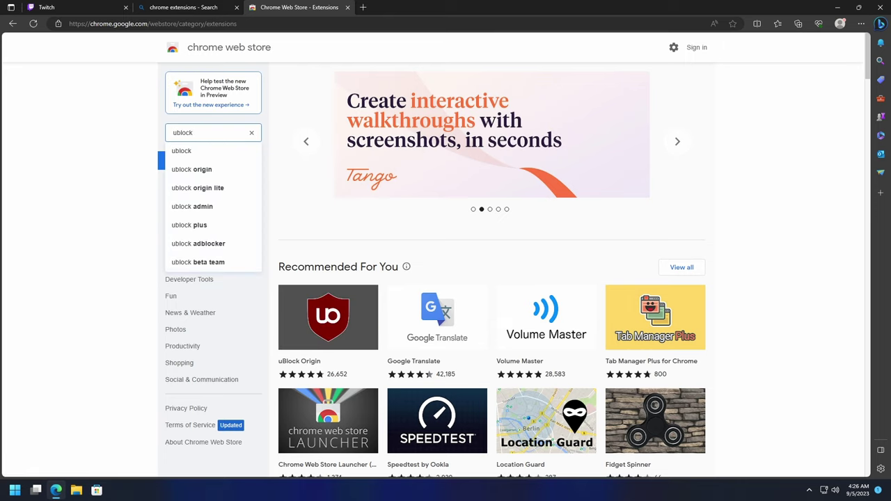
pyautogui.press('Return')
pyautogui.scroll(-1, 453, 161)
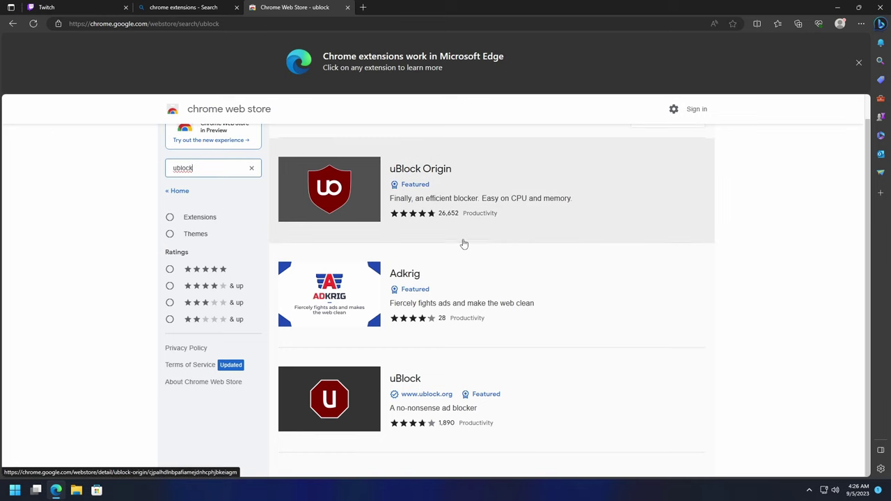
pyautogui.click(479, 177)
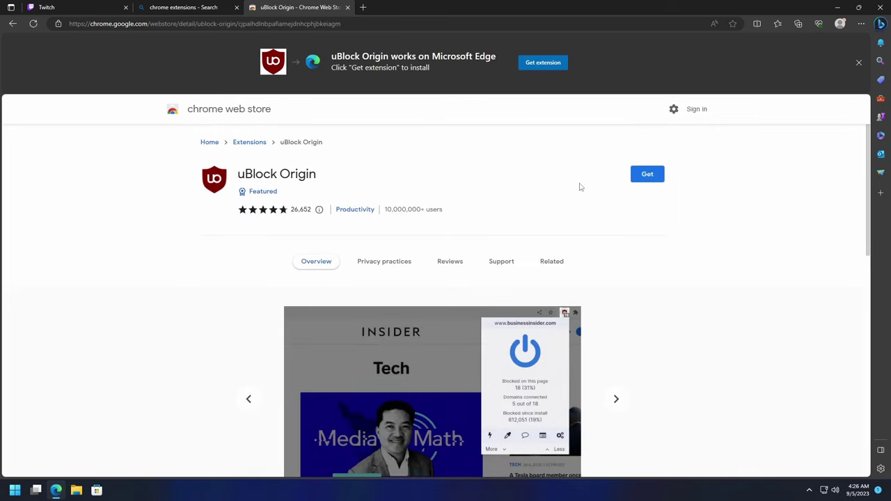
# - Add uBlock Origin to Edge, allowing extensions from other stores
pyautogui.scroll(-2, 348, 203)
pyautogui.scroll(2, 562, 219)
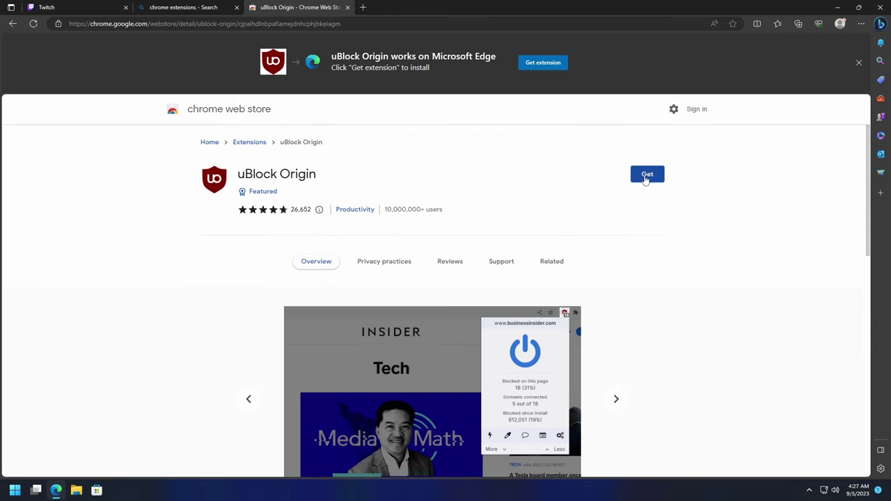
pyautogui.click(647, 175)
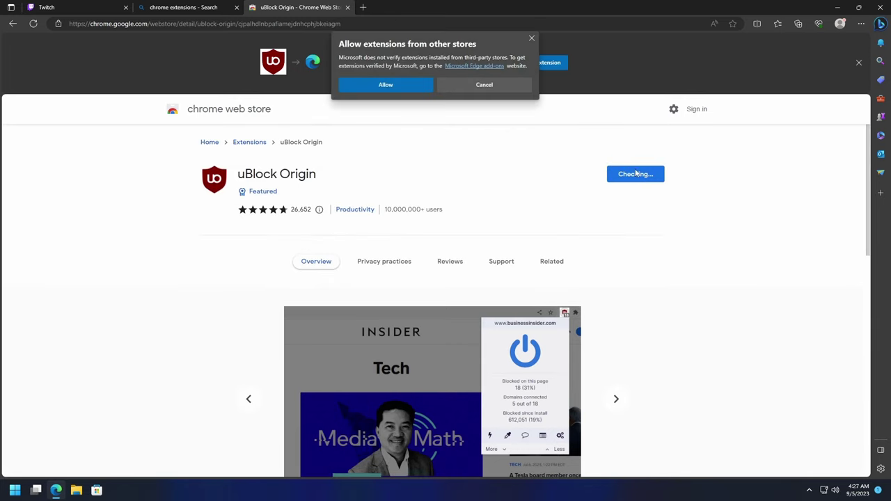
pyautogui.click(395, 84)
pyautogui.click(449, 105)
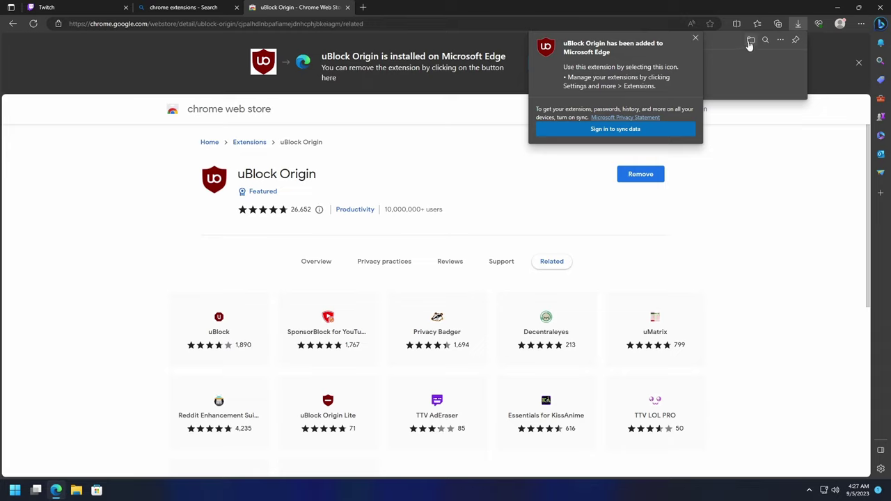
# - Dismiss the extension-added notice and pin uBlock Origin to the toolbar
pyautogui.click(695, 38)
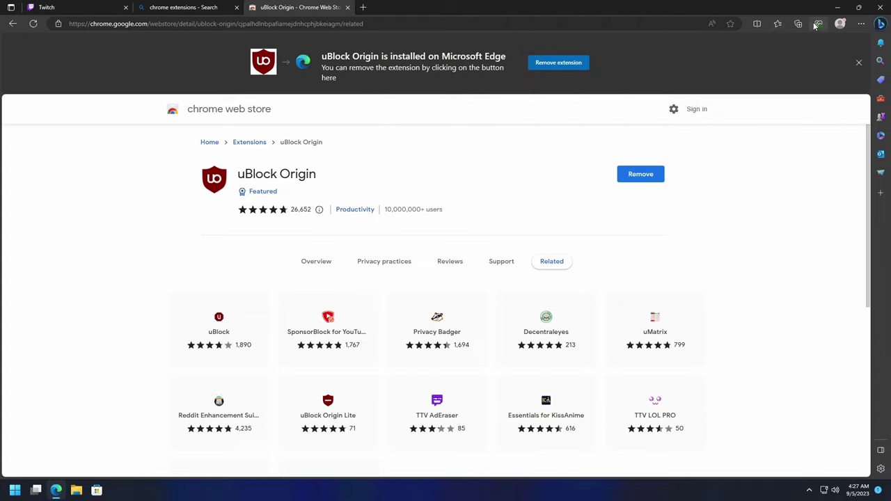
pyautogui.click(861, 24)
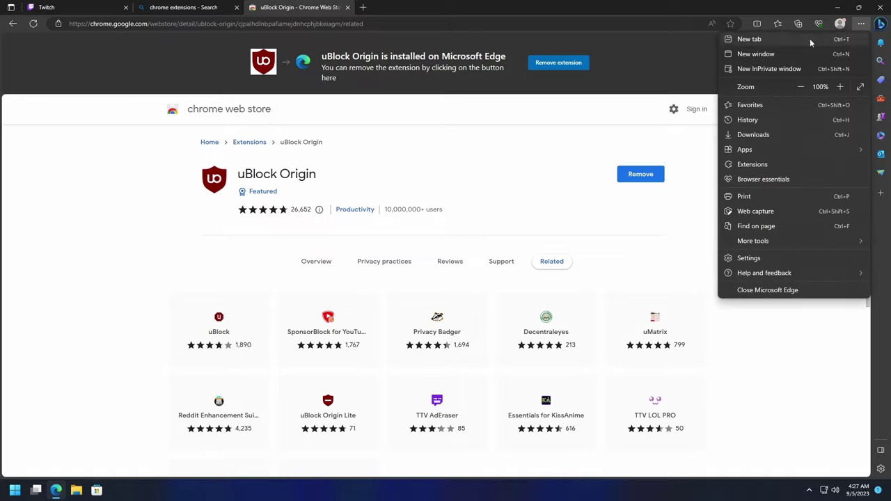
pyautogui.click(637, 300)
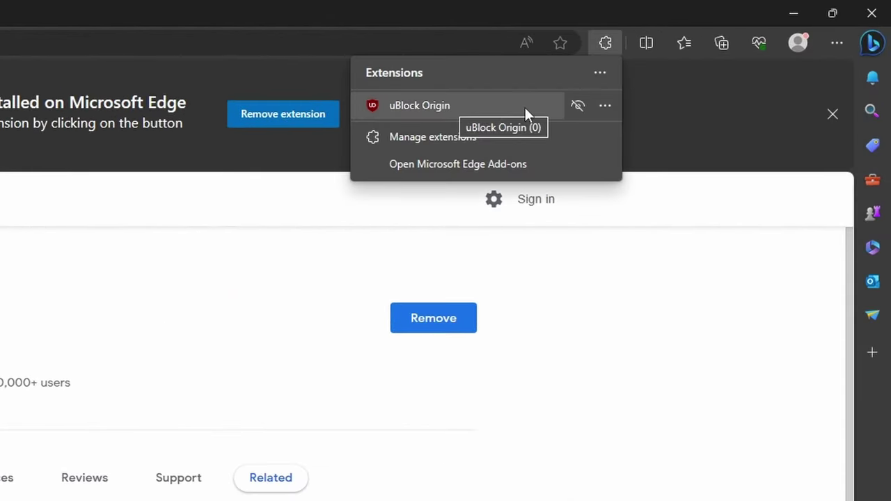
pyautogui.click(578, 107)
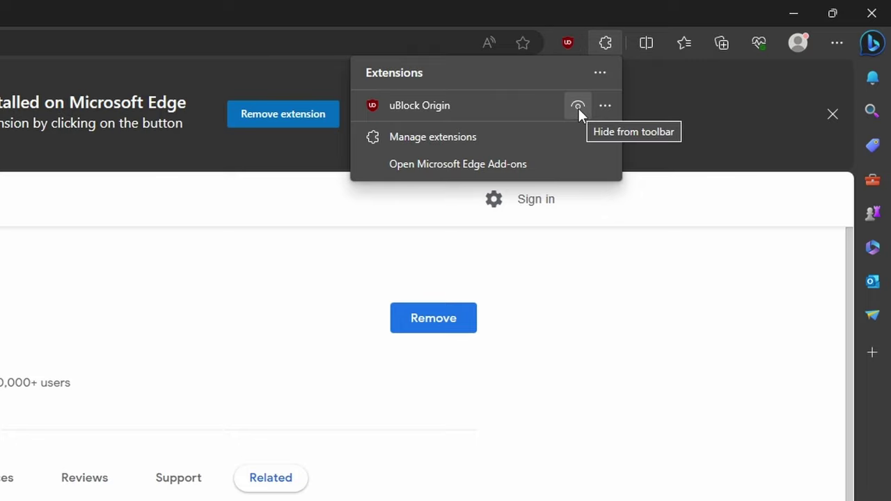
# - Check uBlock Origin's blocking stats for the store page, then close its panel
pyautogui.click(836, 42)
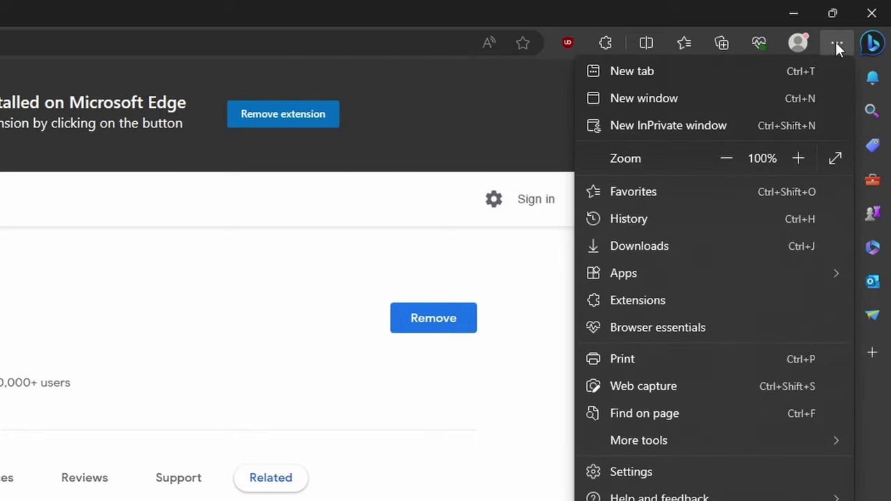
pyautogui.click(629, 296)
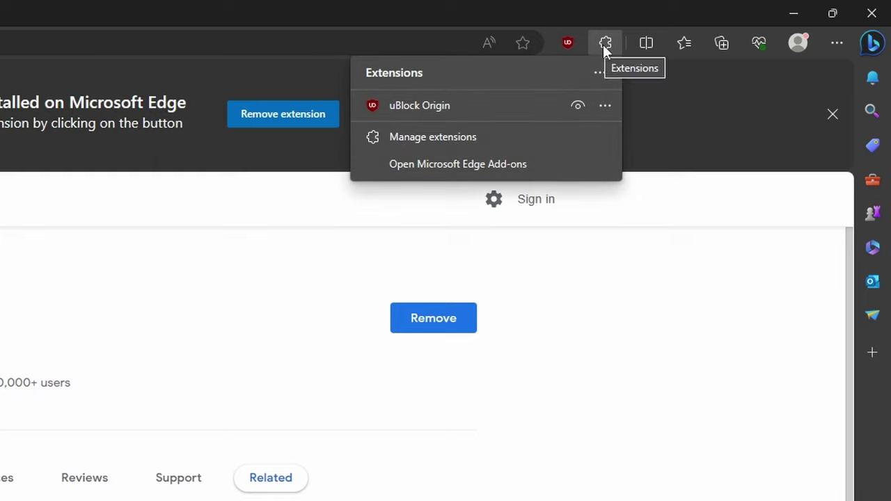
pyautogui.click(567, 46)
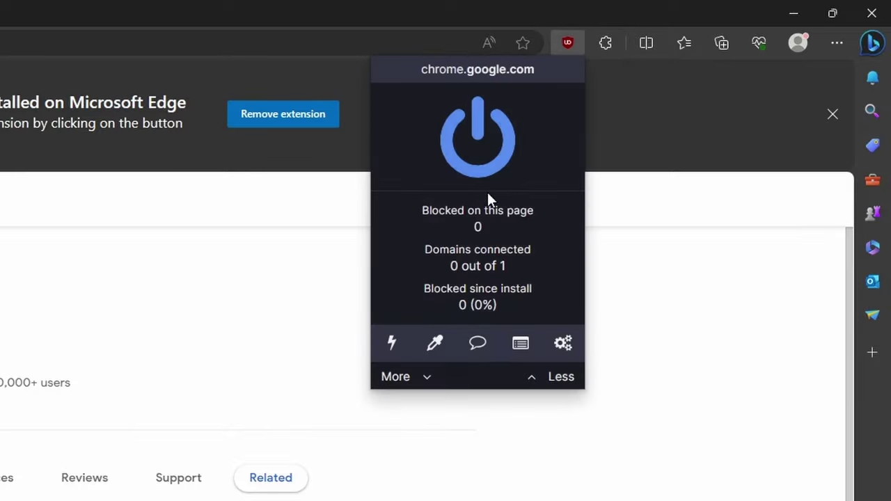
pyautogui.click(520, 11)
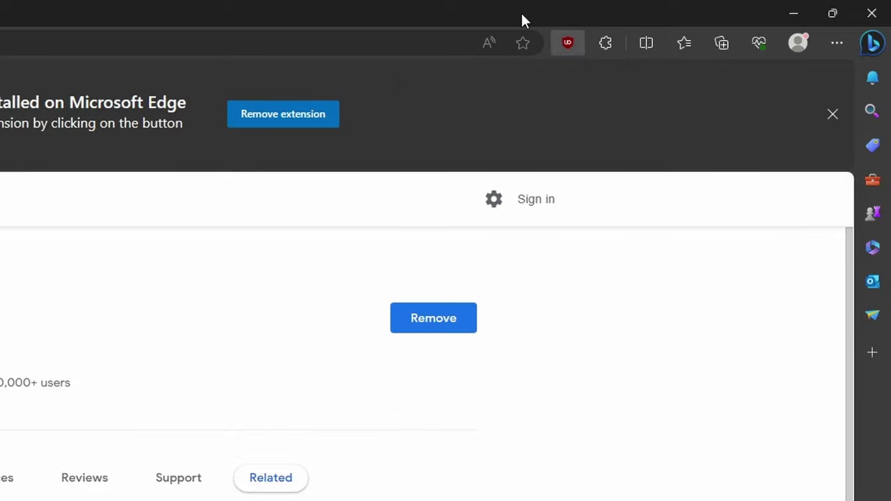
# - Search Bing for 'twitch adblocksolutions' and bring up the GitHub TwitchAdSolutions page
pyautogui.click(365, 7)
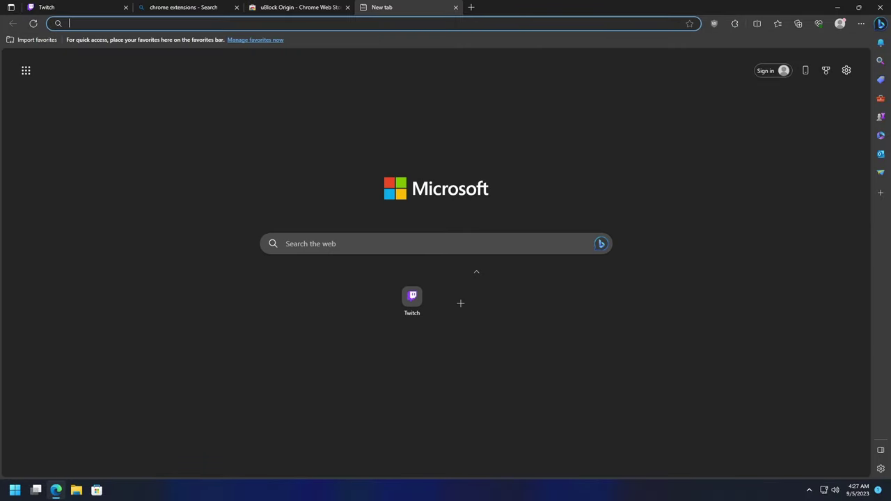
pyautogui.write('twitch ')
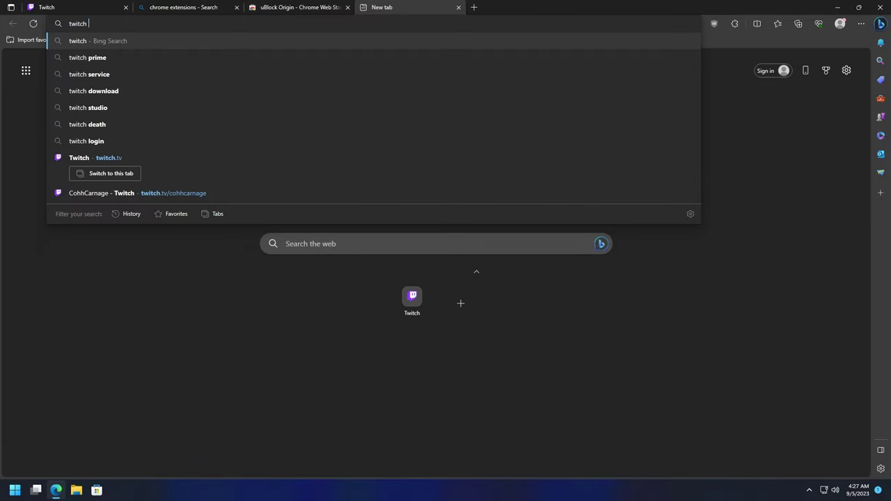
pyautogui.write('adblocksolutions')
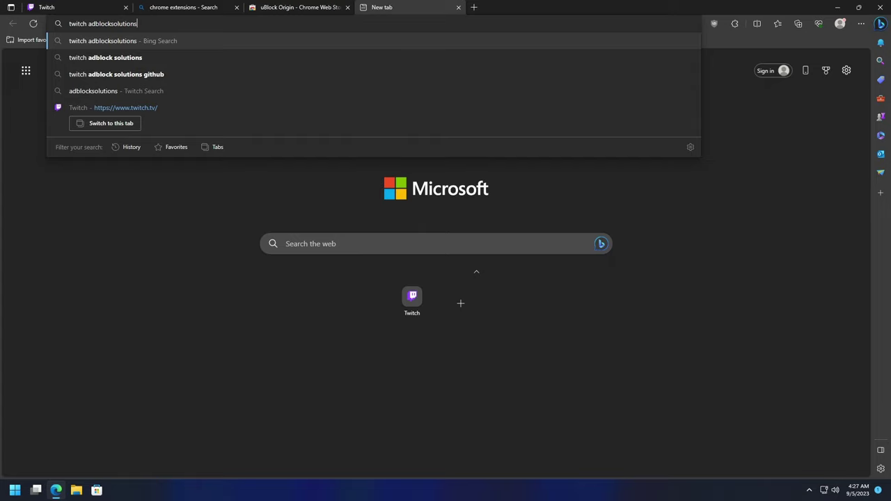
pyautogui.press('Return')
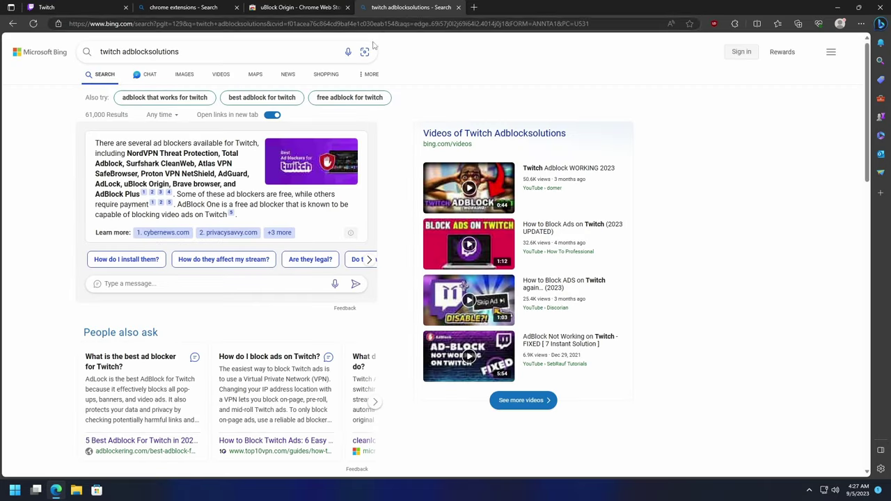
pyautogui.scroll(-2, 79, 190)
pyautogui.scroll(-3, 79, 190)
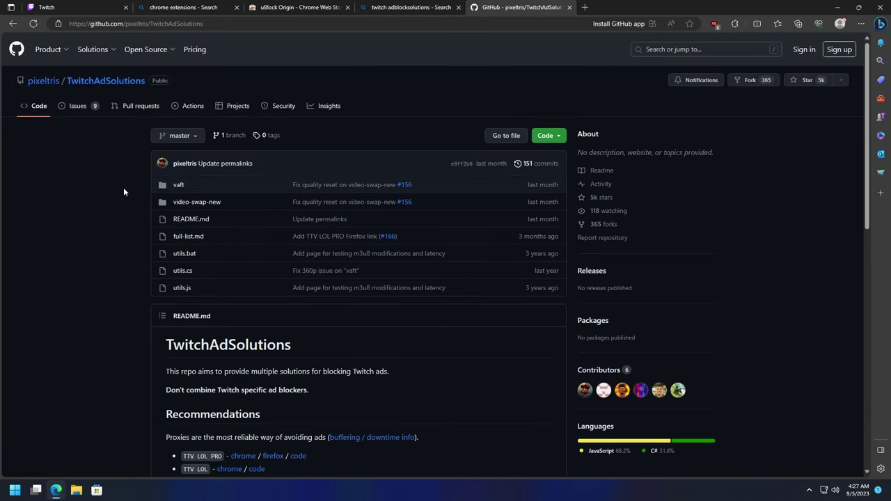
pyautogui.scroll(-6, 129, 184)
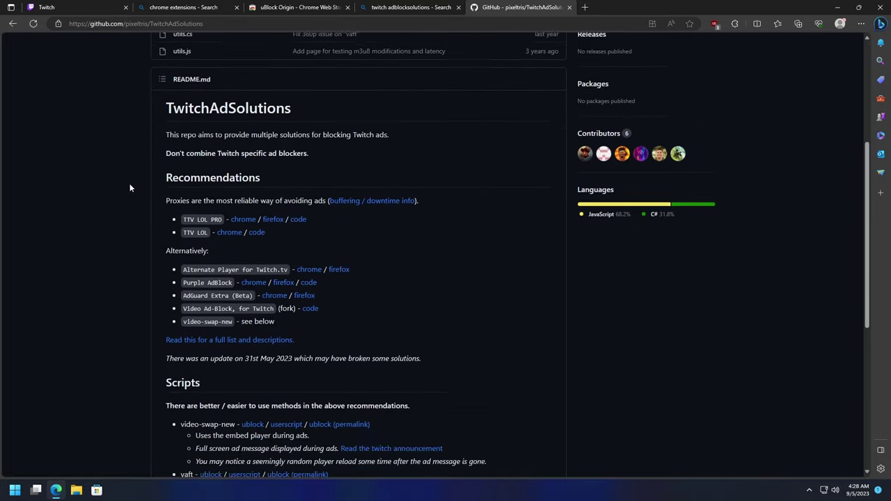
pyautogui.scroll(-3, 131, 181)
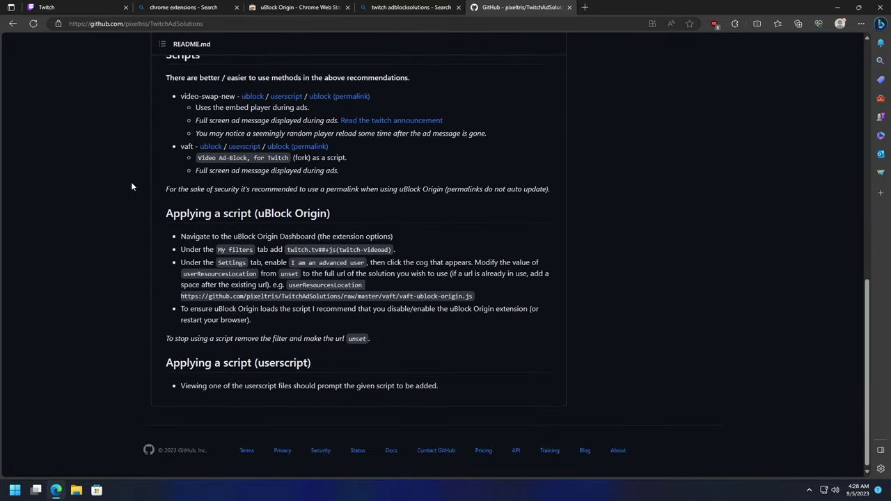
# - Read the README's 'Applying a script' uBlock Origin instructions, then open the uBlock panel
pyautogui.scroll(3, 132, 184)
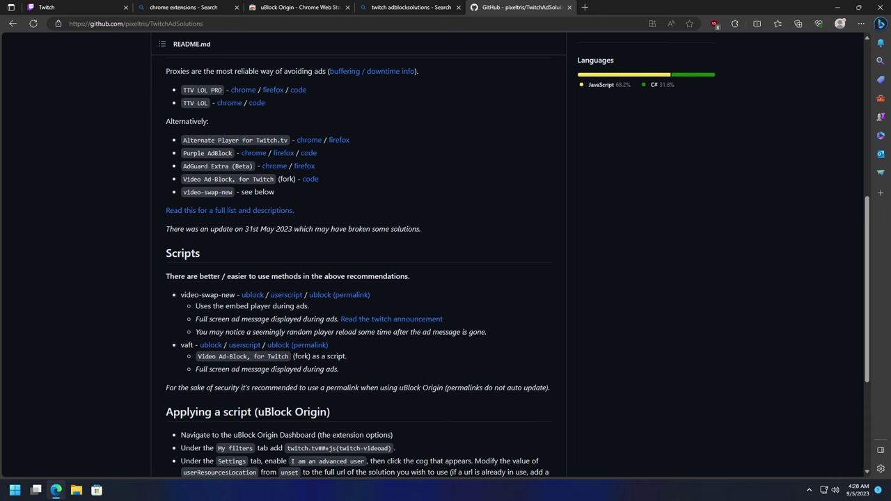
pyautogui.scroll(1, 132, 184)
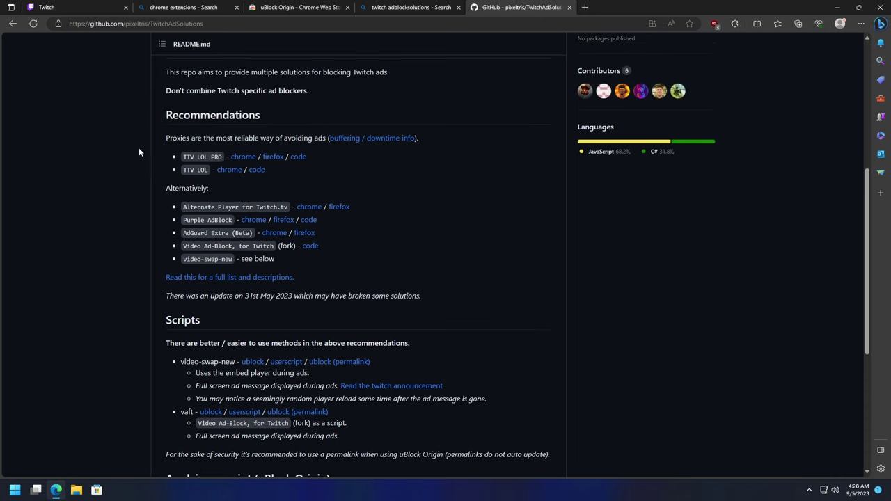
pyautogui.scroll(-3, 133, 157)
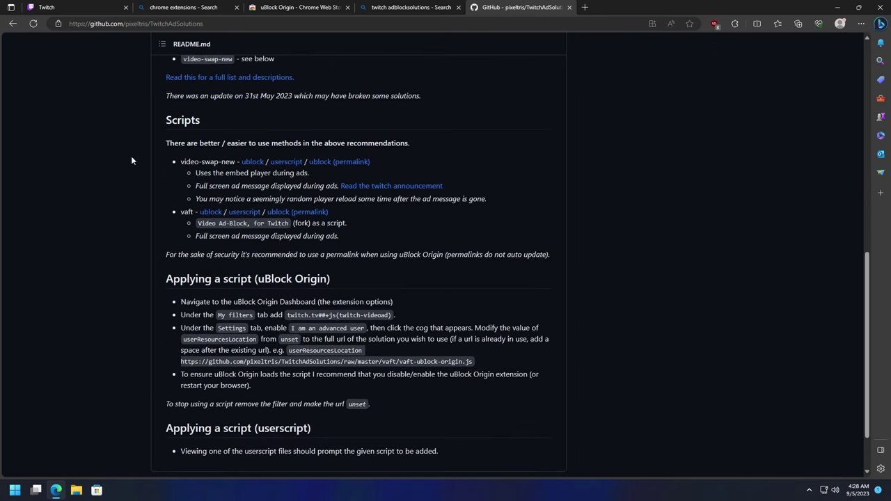
pyautogui.scroll(-1, 131, 160)
pyautogui.moveTo(190, 212); pyautogui.dragTo(332, 211)
pyautogui.click(313, 215)
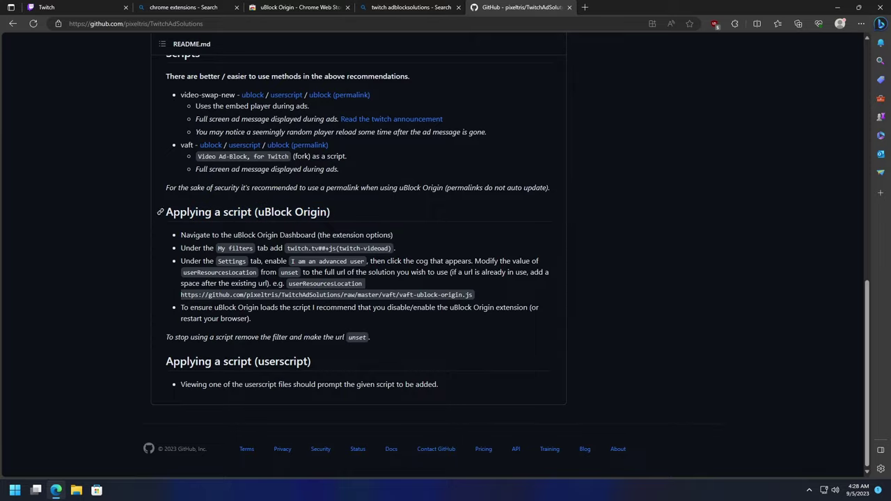
pyautogui.moveTo(181, 234); pyautogui.dragTo(521, 252)
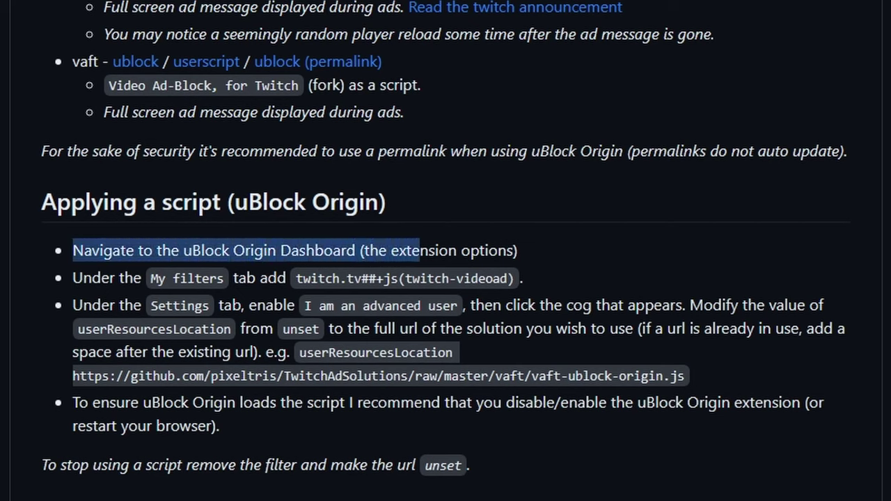
pyautogui.click(465, 255)
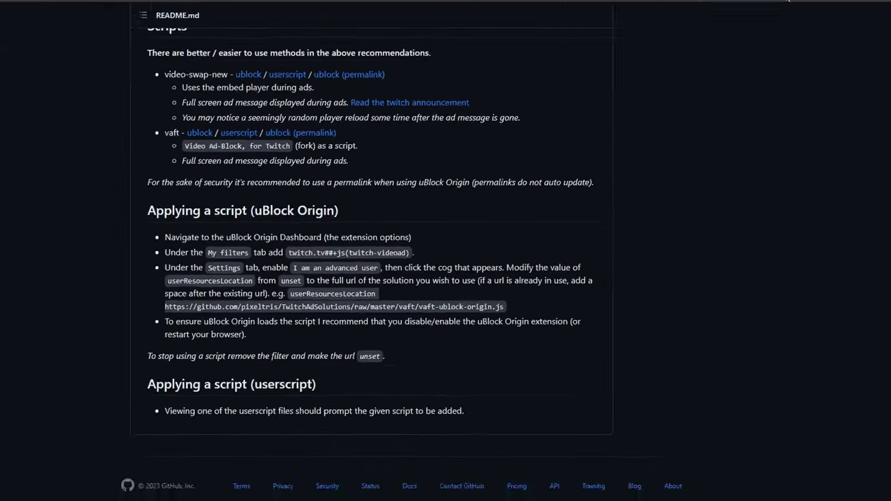
pyautogui.click(715, 25)
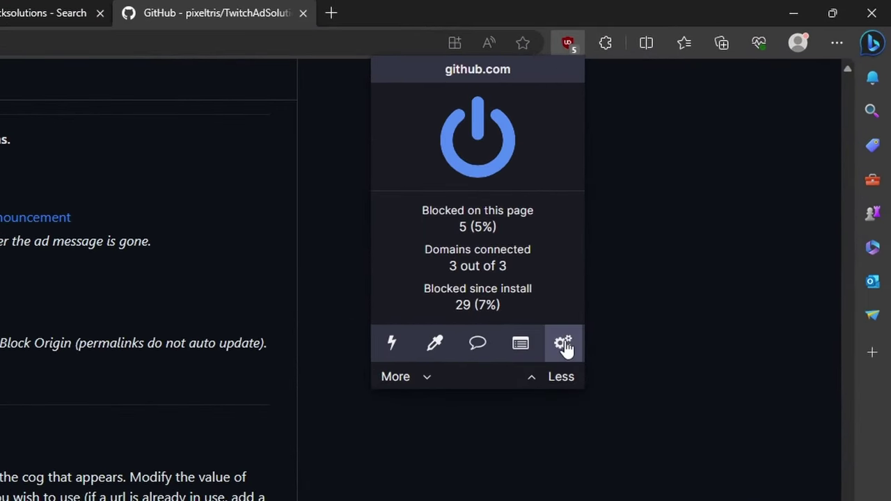
# - Open uBlock's My filters, then copy twitch.tv##+js(twitch-videoad) from the README
pyautogui.click(563, 343)
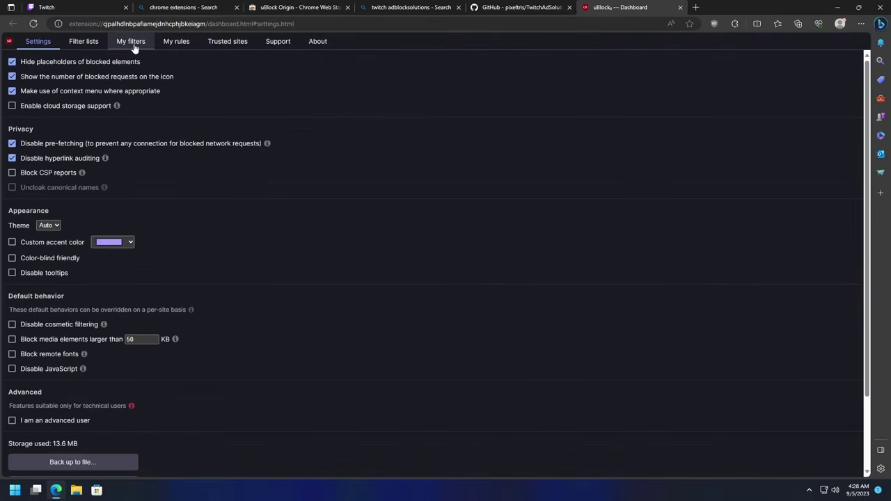
pyautogui.click(133, 45)
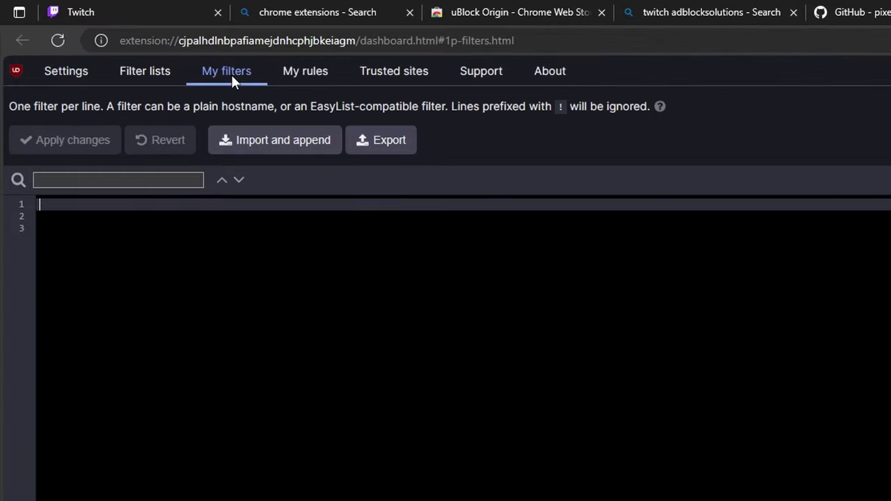
pyautogui.click(876, 12)
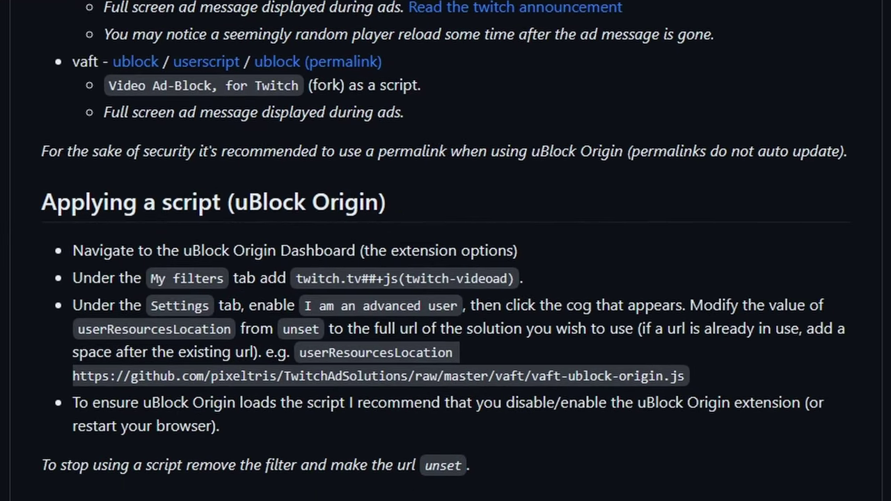
pyautogui.moveTo(297, 278); pyautogui.dragTo(515, 278)
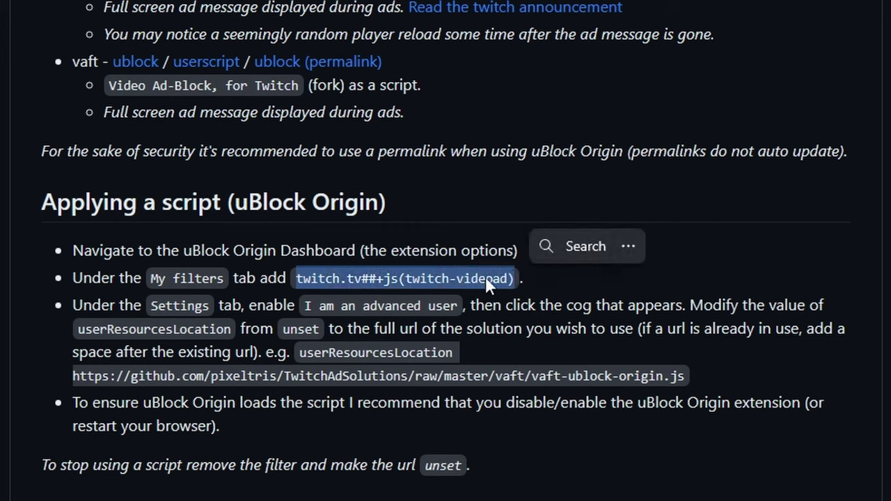
pyautogui.hotkey('ctrl', 'c')
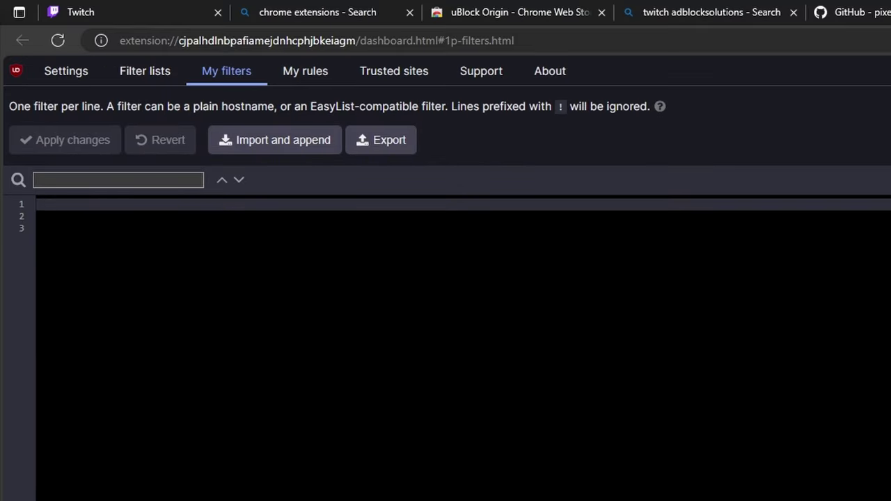
# - Paste the filter onto line 1 of My filters and apply the changes
pyautogui.hotkey('ctrl', 'v')
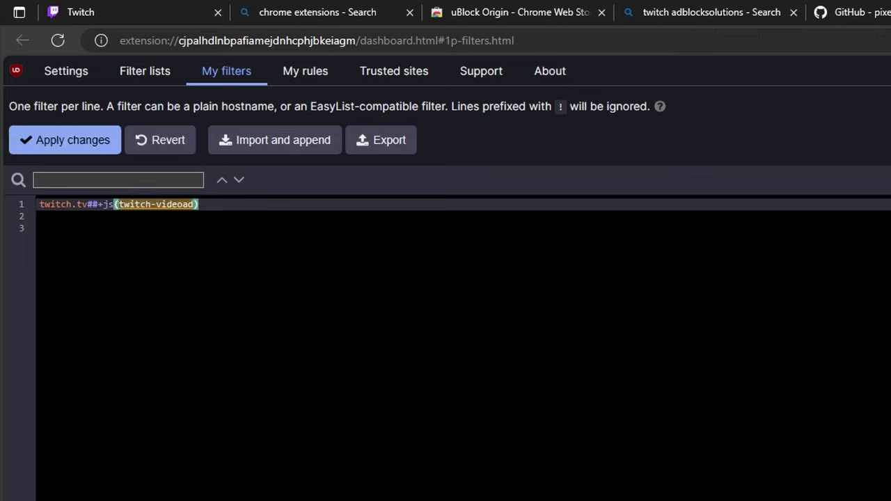
pyautogui.rightClick(209, 206)
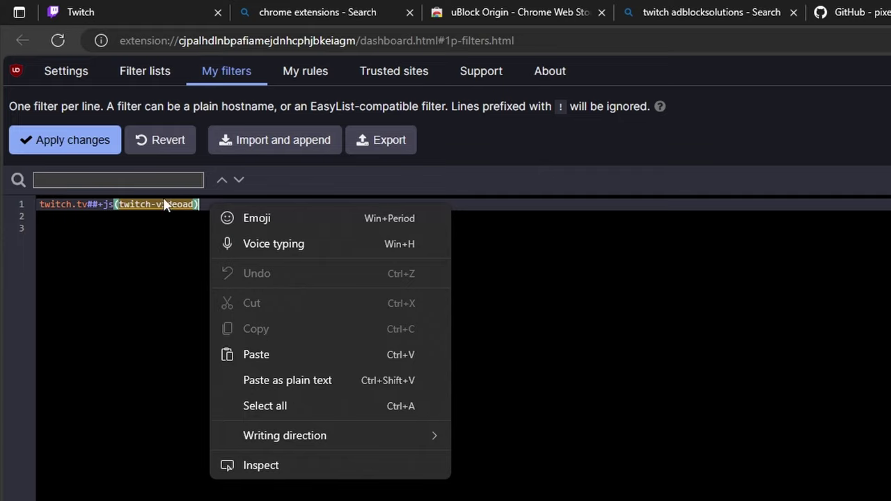
pyautogui.press('Escape')
pyautogui.press('Home')
pyautogui.click(199, 204)
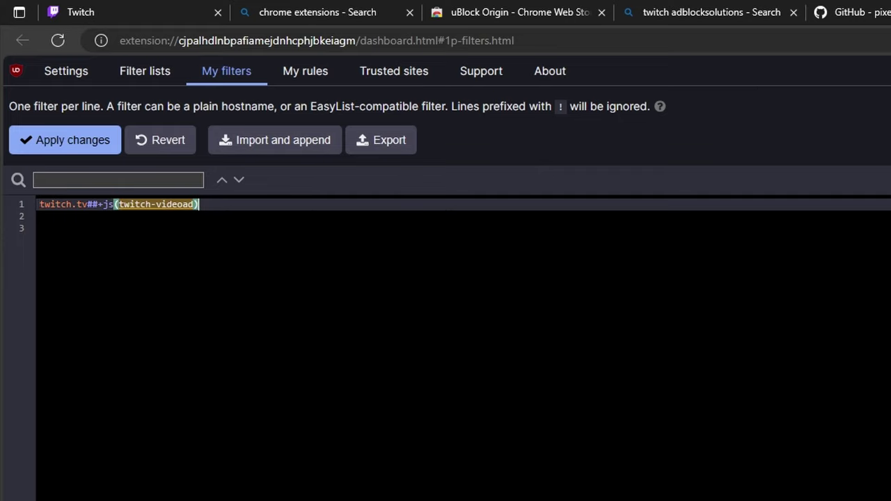
pyautogui.click(81, 146)
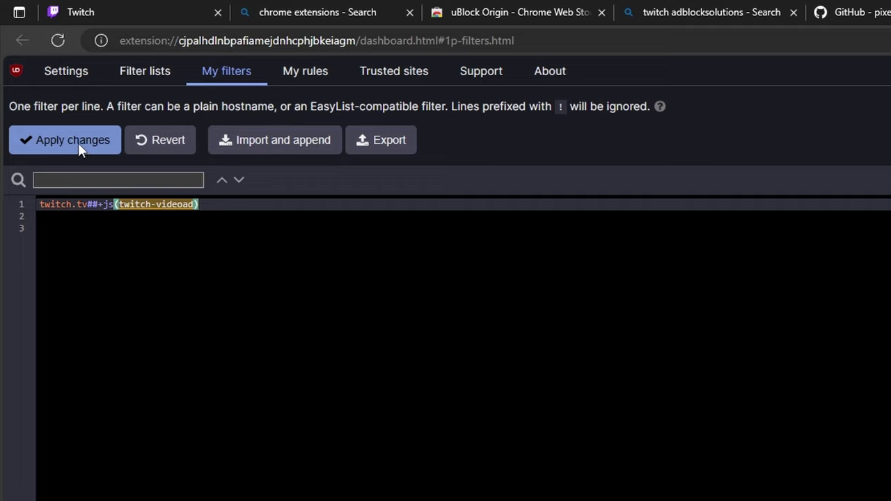
pyautogui.click(64, 141)
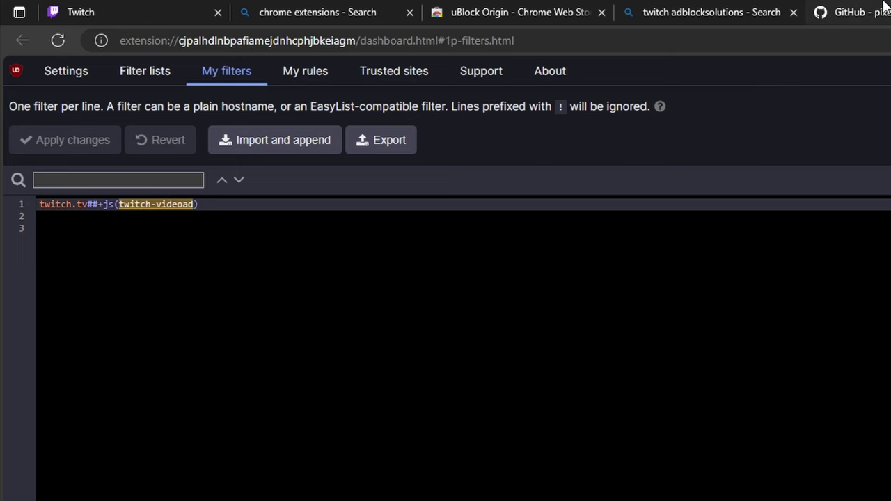
# - Review the README's advanced-user, cog, userResourcesLocation steps and the example script URL
pyautogui.click(846, 12)
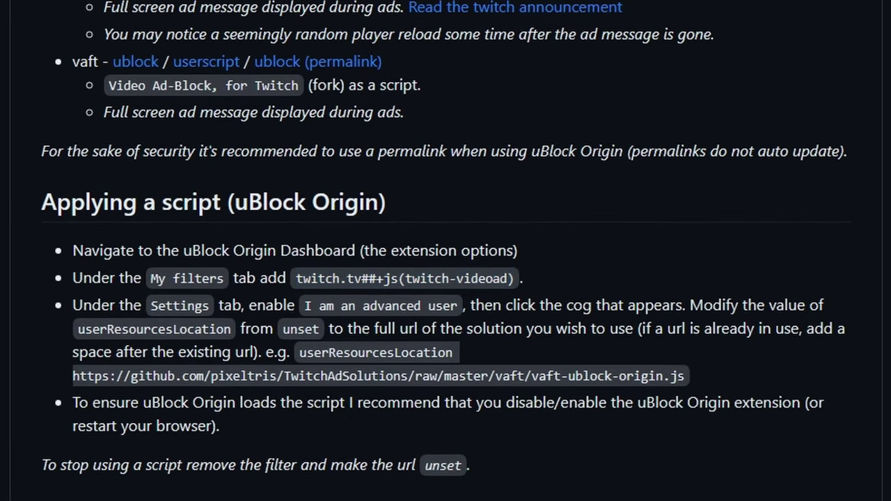
pyautogui.moveTo(100, 304); pyautogui.dragTo(406, 305)
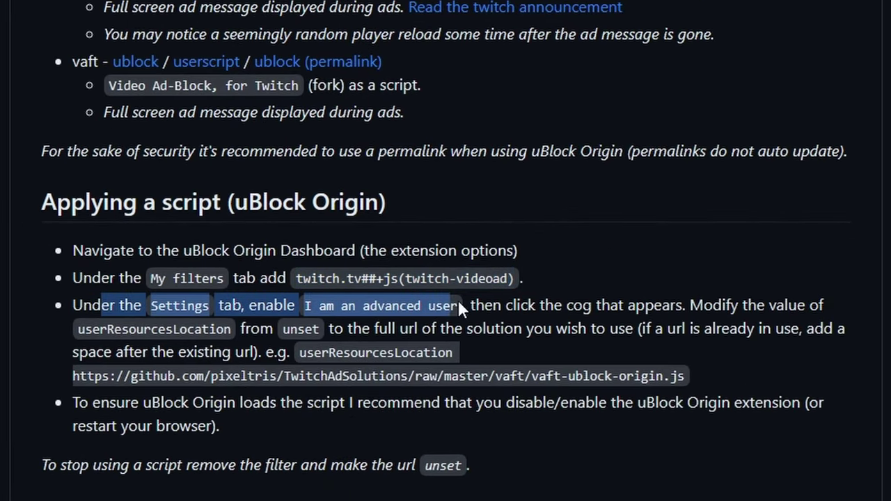
pyautogui.moveTo(464, 306); pyautogui.dragTo(658, 306)
pyautogui.click(657, 306)
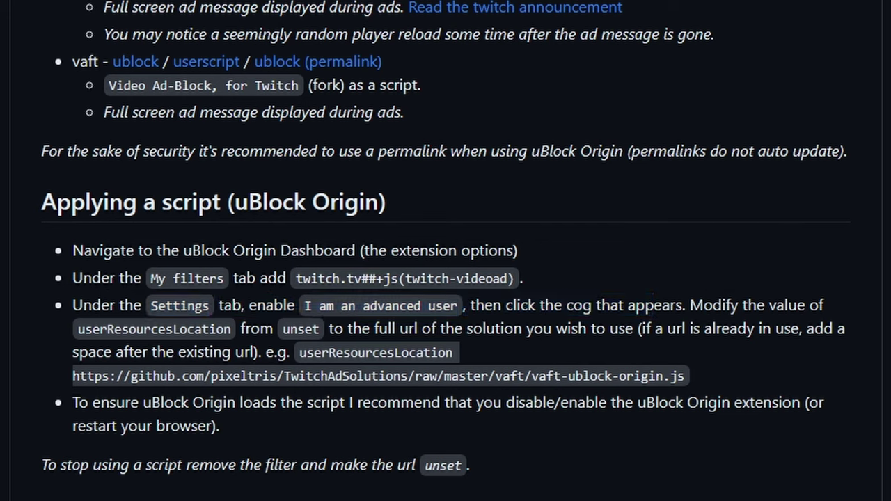
pyautogui.moveTo(78, 329); pyautogui.dragTo(202, 329)
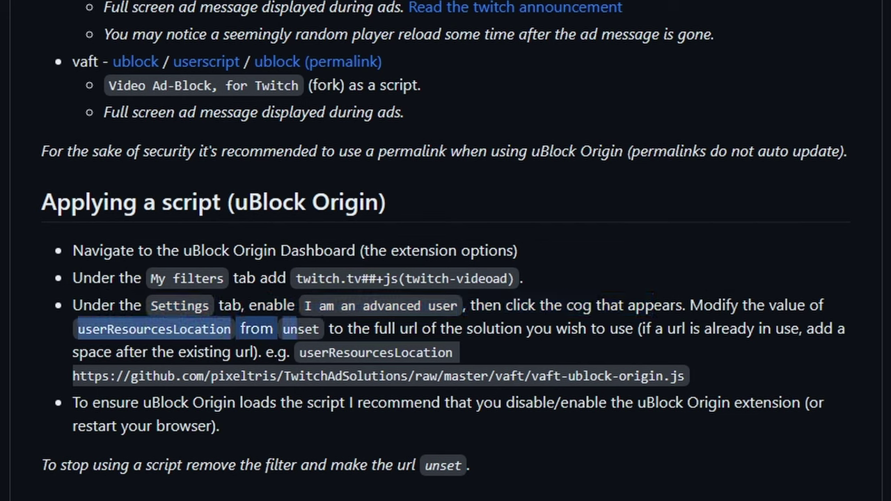
pyautogui.moveTo(297, 328); pyautogui.dragTo(388, 329)
pyautogui.click(389, 328)
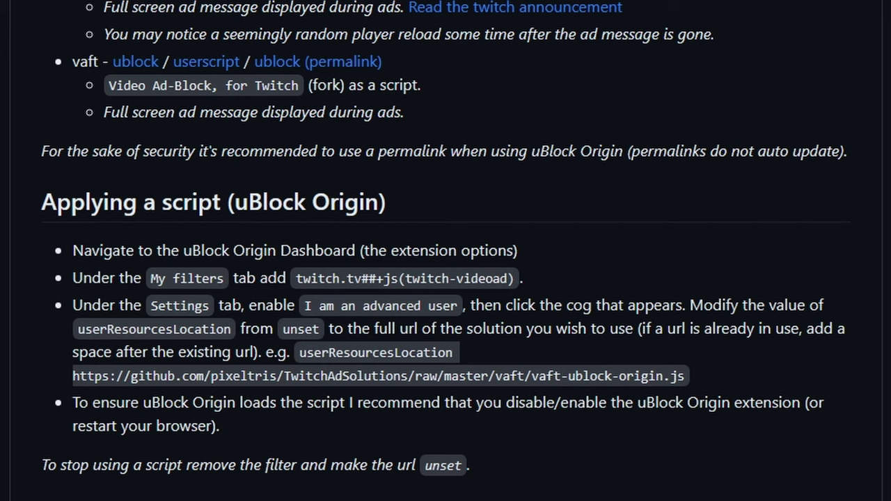
pyautogui.moveTo(158, 375); pyautogui.dragTo(684, 375)
pyautogui.click(684, 376)
# - Scroll up to the Scripts section and read the vaft line and permalink security advice
pyautogui.scroll(2, 529, 315)
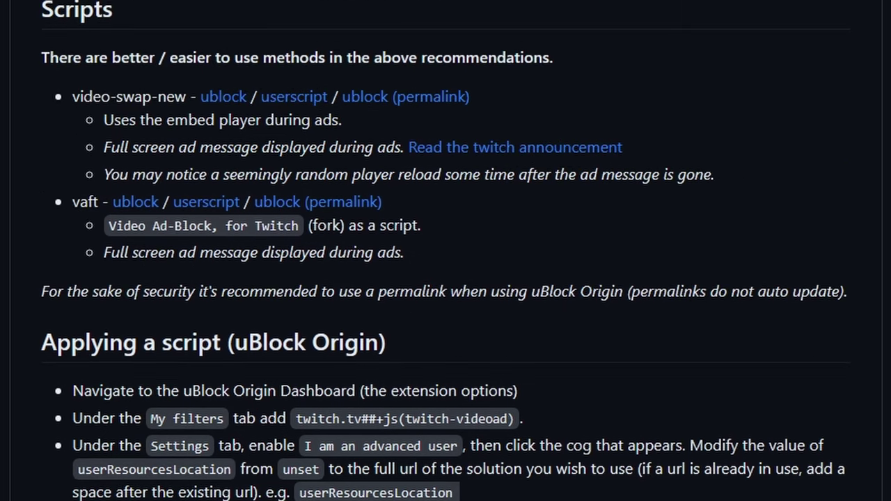
pyautogui.moveTo(73, 201); pyautogui.dragTo(419, 202)
pyautogui.click(419, 202)
pyautogui.moveTo(42, 291); pyautogui.dragTo(844, 292)
pyautogui.click(845, 298)
# - Open the vaft 'ublock (permalink)' raw script in a new tab
pyautogui.rightClick(329, 204)
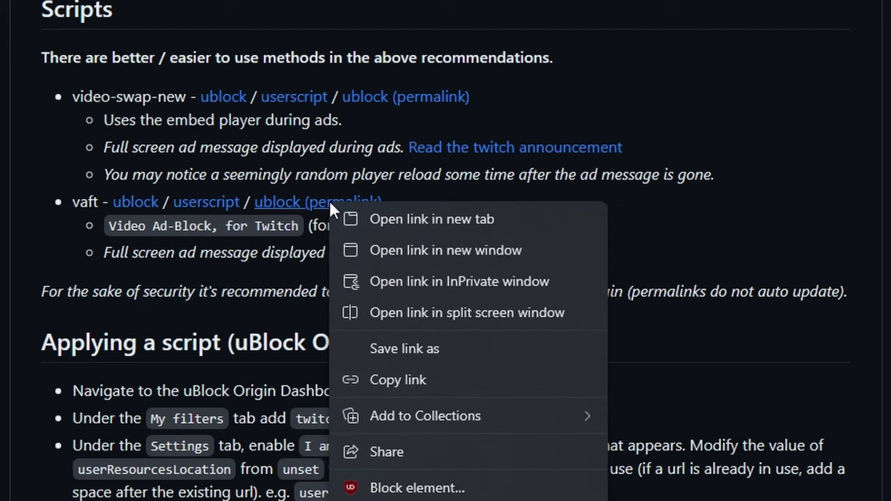
pyautogui.click(407, 216)
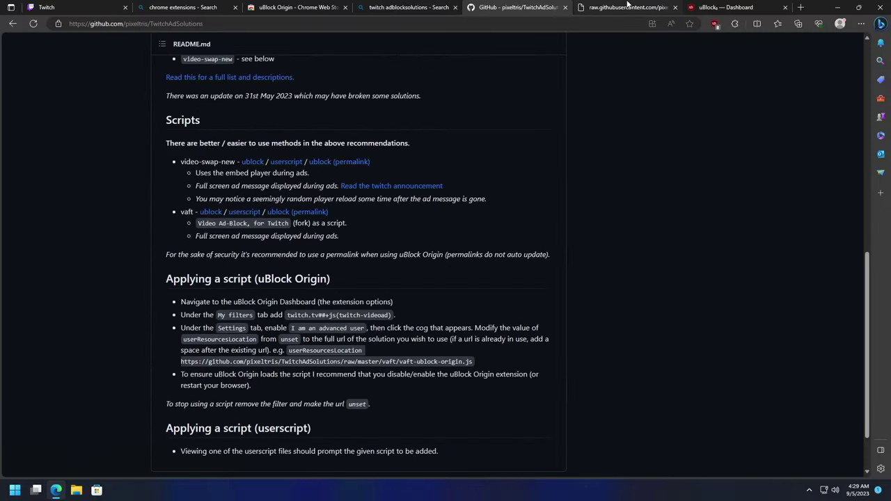
pyautogui.click(627, 6)
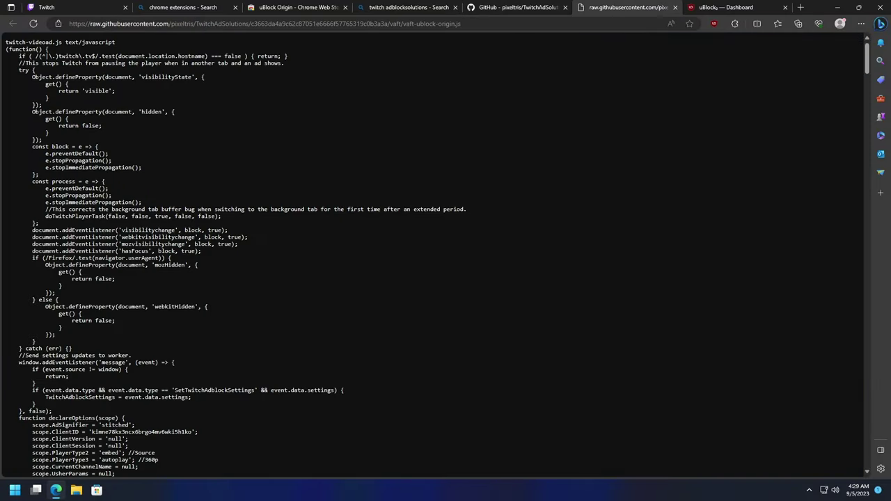
pyautogui.moveTo(5, 42); pyautogui.dragTo(41, 139)
pyautogui.click(192, 67)
pyautogui.scroll(-1, 192, 67)
pyautogui.scroll(-17, 192, 70)
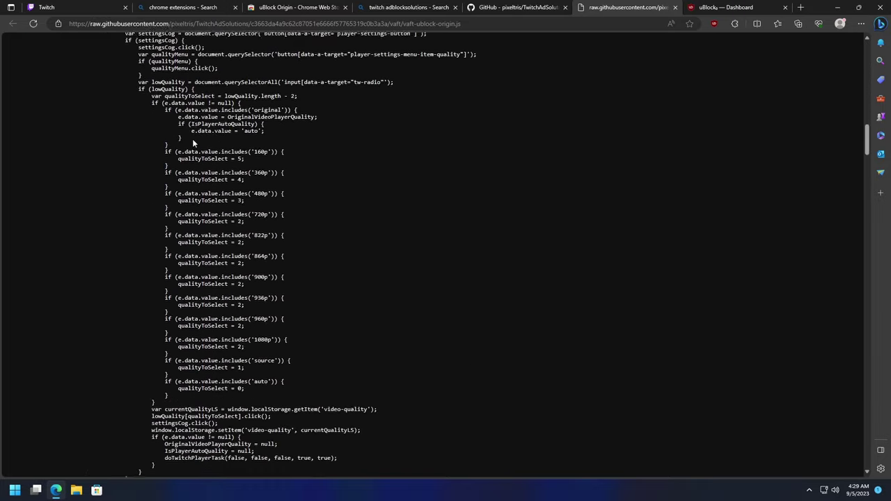
pyautogui.scroll(20, 193, 139)
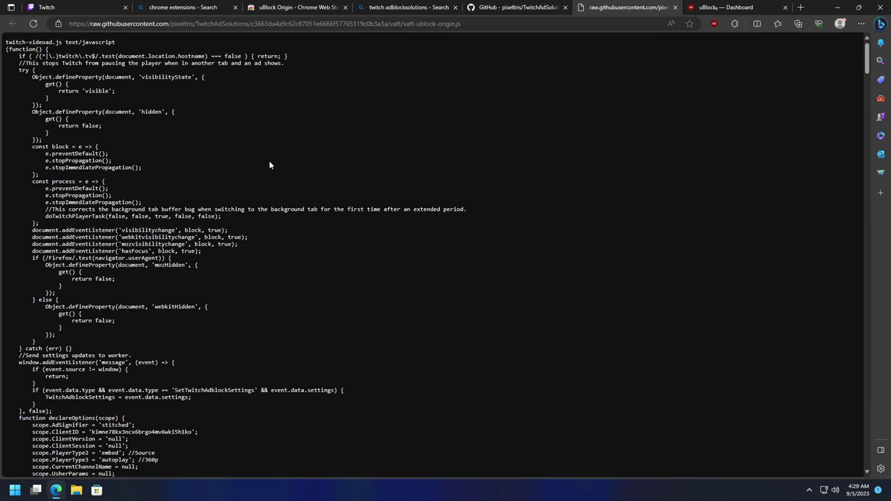
# - Select and copy the raw vaft script's web address from the address bar
pyautogui.click(294, 23)
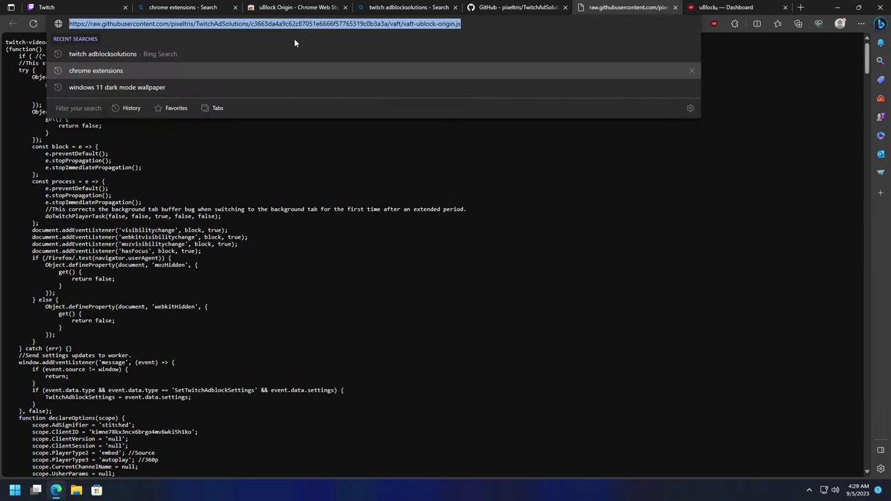
pyautogui.click(237, 177)
pyautogui.scroll(-3, 213, 178)
pyautogui.scroll(-10, 213, 181)
pyautogui.scroll(13, 218, 193)
# - Enable advanced-user mode and select userResourcesLocation's 'unset' value in advanced settings
pyautogui.click(734, 7)
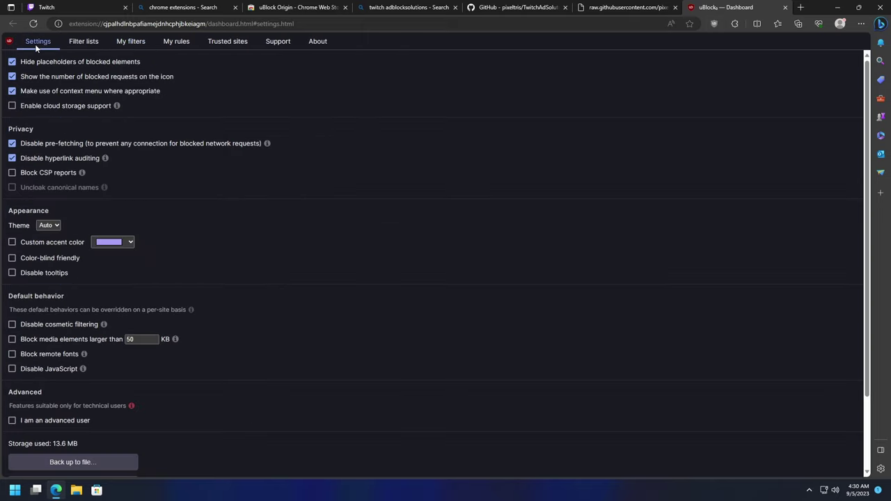
pyautogui.scroll(-3, 21, 391)
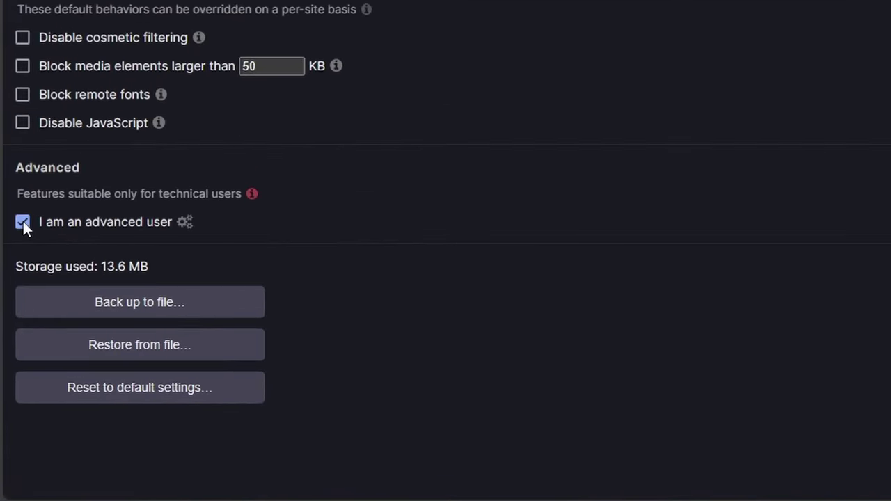
pyautogui.click(183, 222)
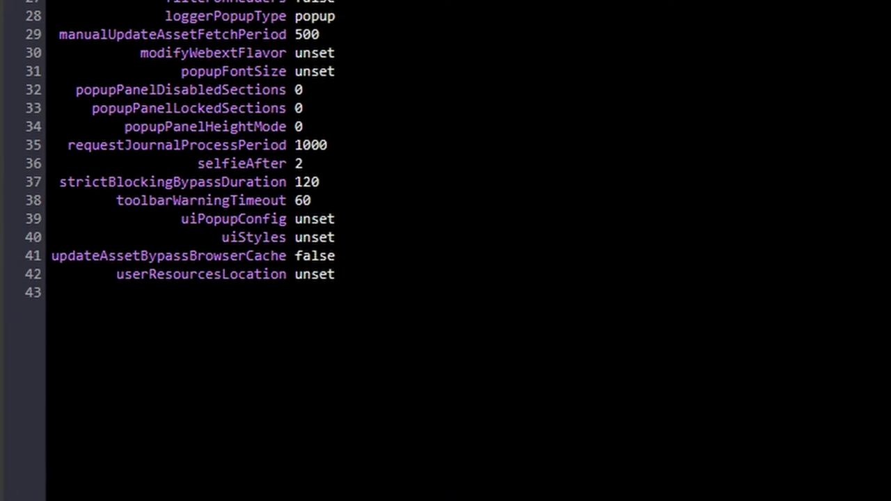
pyautogui.click(295, 275)
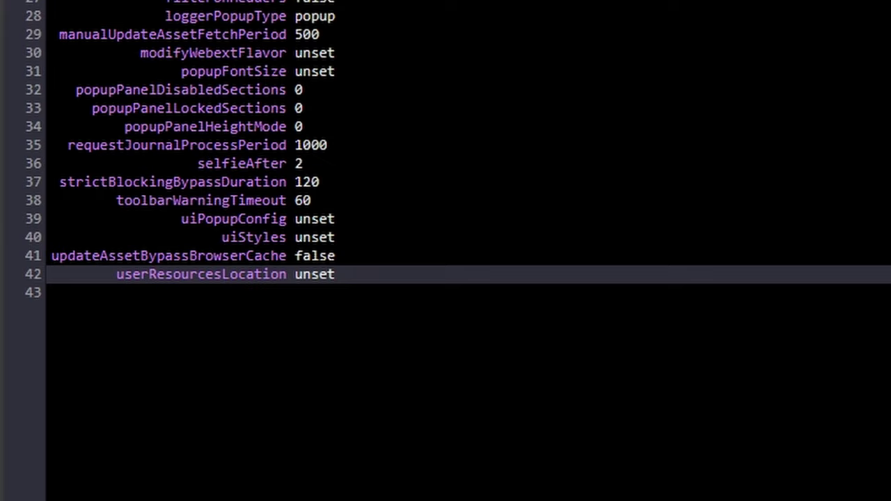
pyautogui.hotkey('shift', 'Right')
pyautogui.hotkey('shift', 'Right')
pyautogui.hotkey('shift', 'Right')
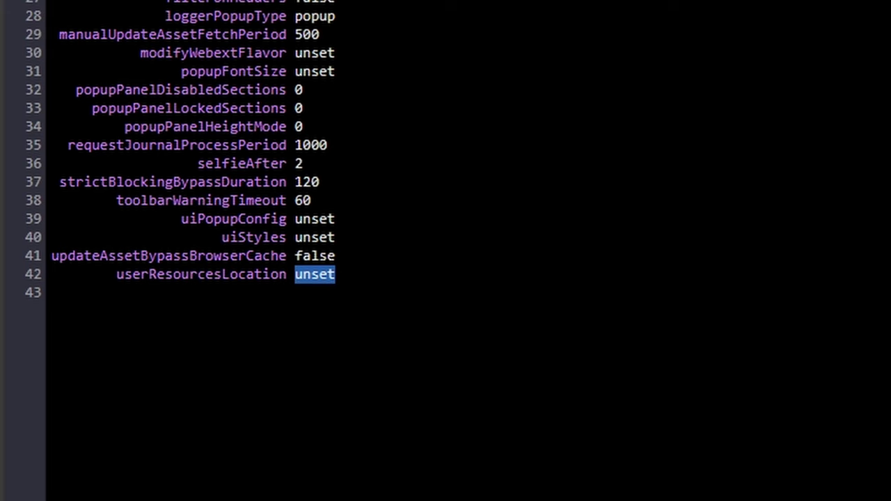
# - Paste the raw vaft script URL over 'unset' and apply the change
pyautogui.rightClick(313, 272)
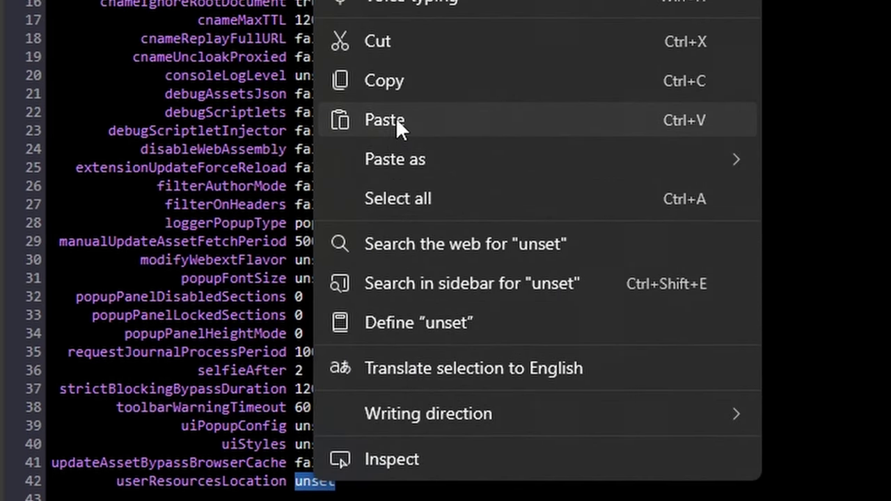
pyautogui.click(390, 119)
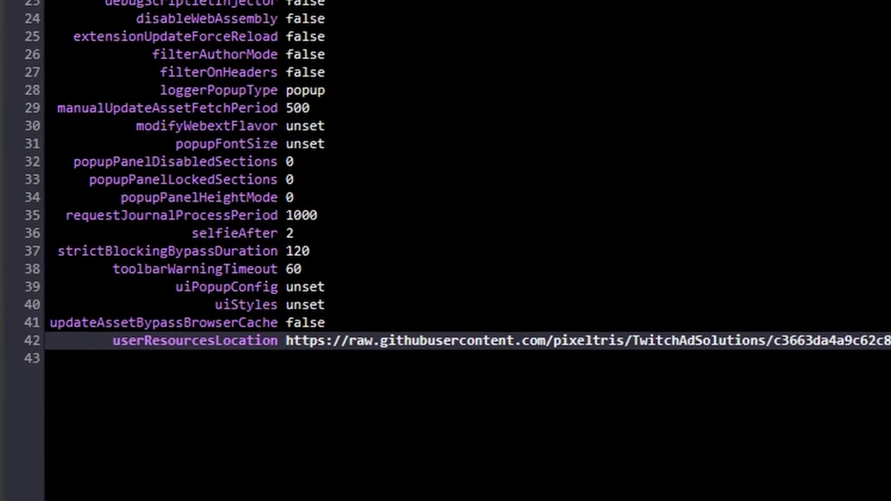
pyautogui.hotkey('ctrl', 'Home')
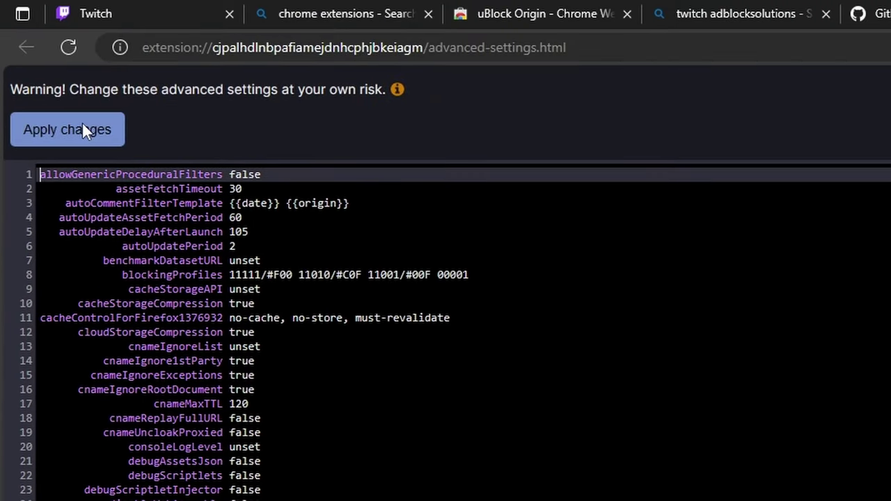
pyautogui.click(82, 131)
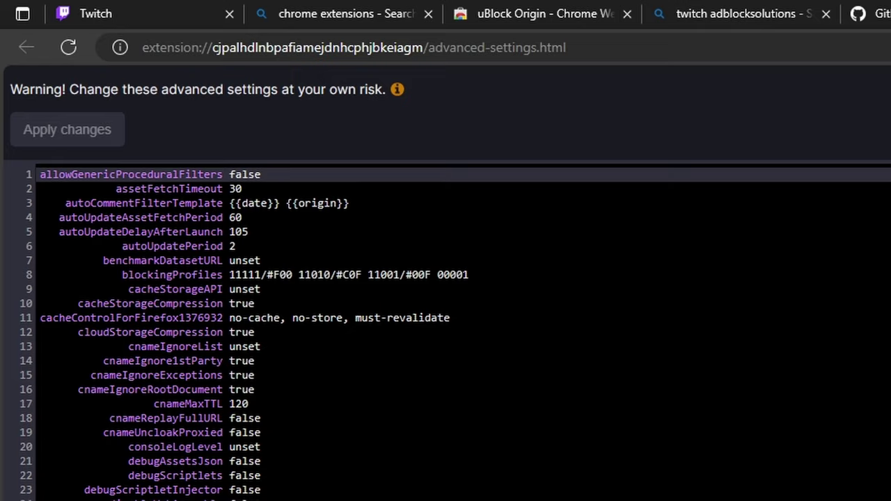
# - Close the advanced settings, dashboard, raw script, GitHub, search and Web Store tabs
pyautogui.click(782, 11)
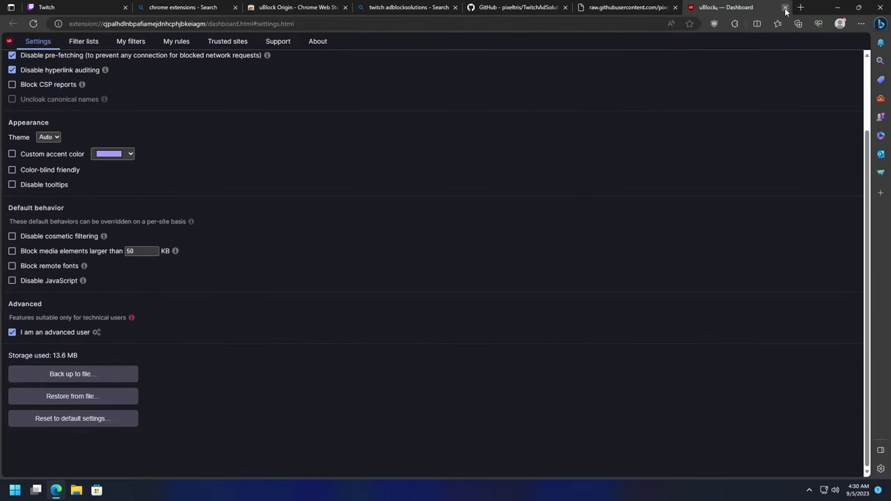
pyautogui.click(784, 8)
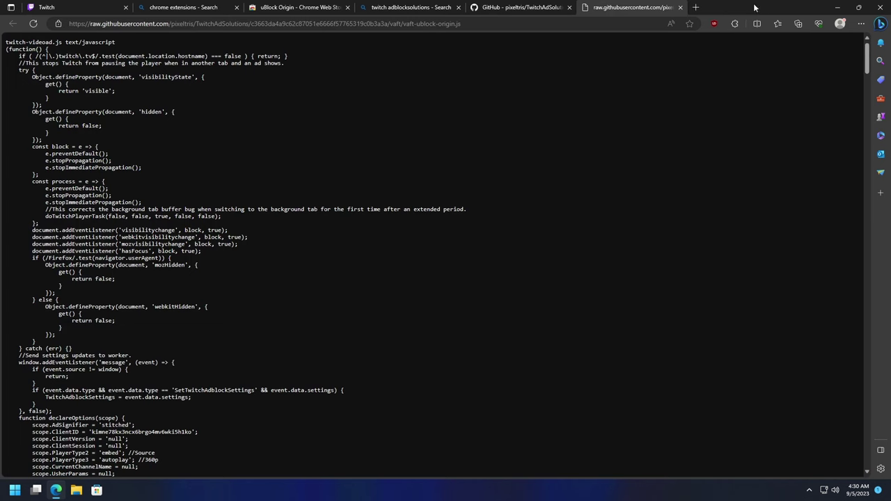
pyautogui.click(681, 8)
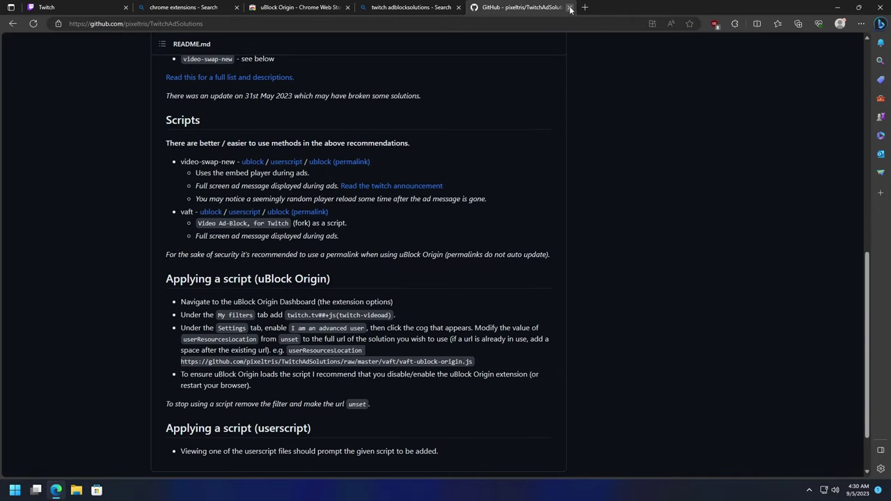
pyautogui.click(569, 8)
pyautogui.click(458, 8)
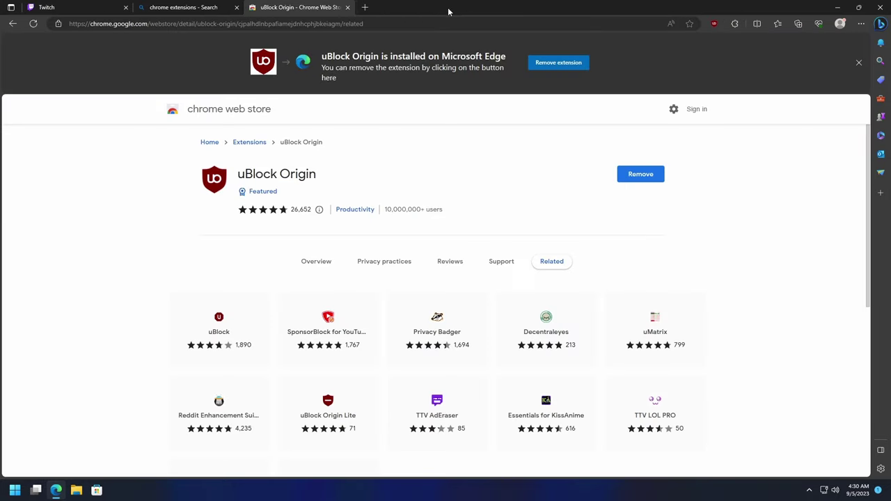
pyautogui.click(348, 8)
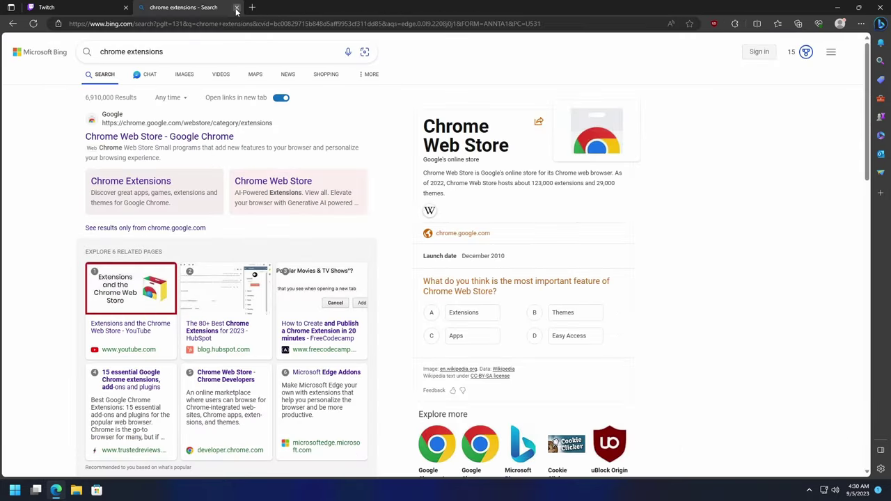
# - Close the Chrome extensions search tab and check uBlock Origin's panel on twitch.tv
pyautogui.click(236, 8)
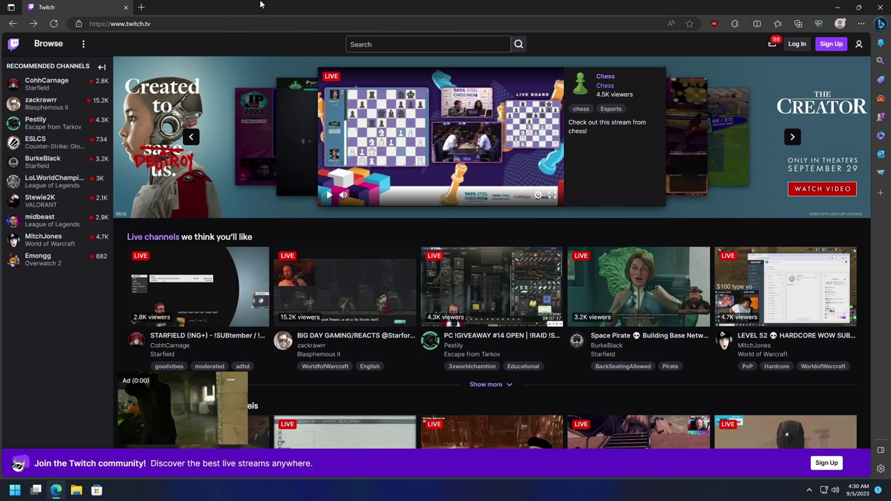
pyautogui.click(713, 25)
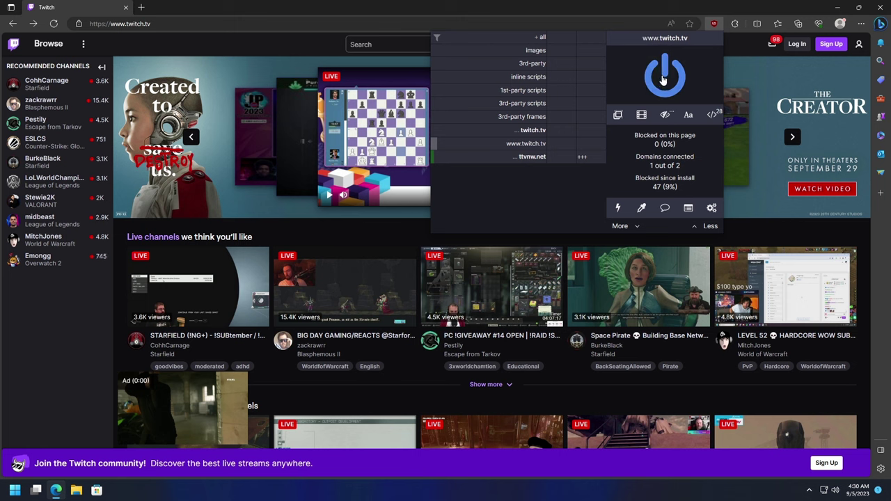
pyautogui.click(606, 12)
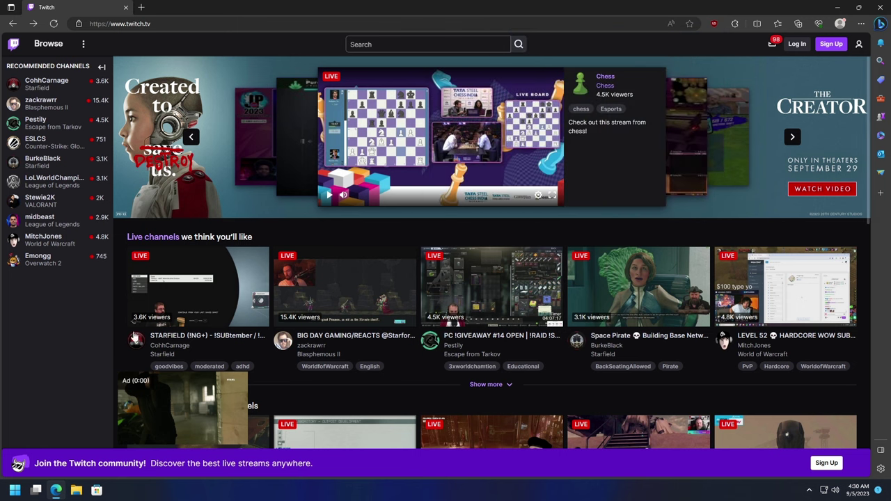
# - Toggle uBlock Origin off and back on for twitch.tv, then close the Edge window
pyautogui.rightClick(57, 492)
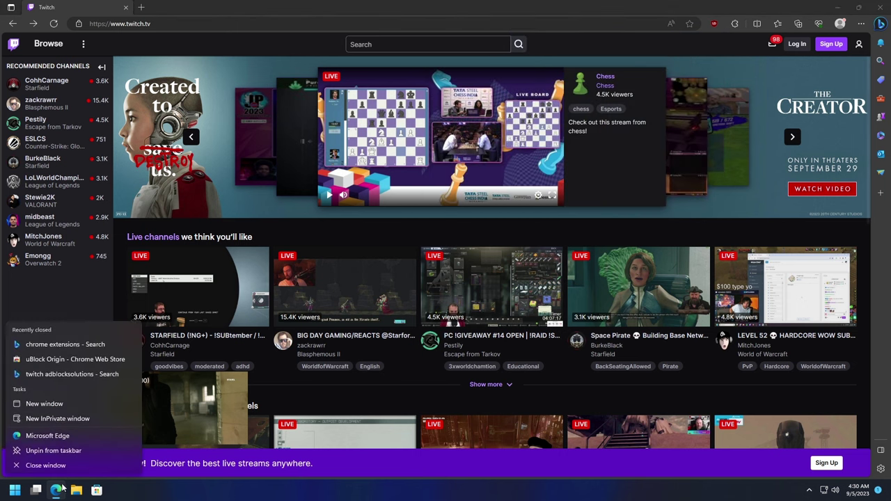
pyautogui.click(713, 23)
pyautogui.click(671, 80)
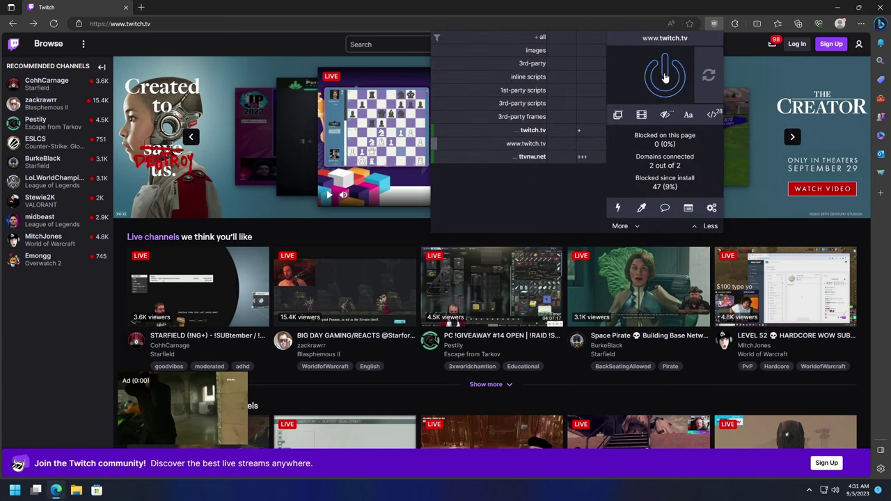
pyautogui.click(667, 76)
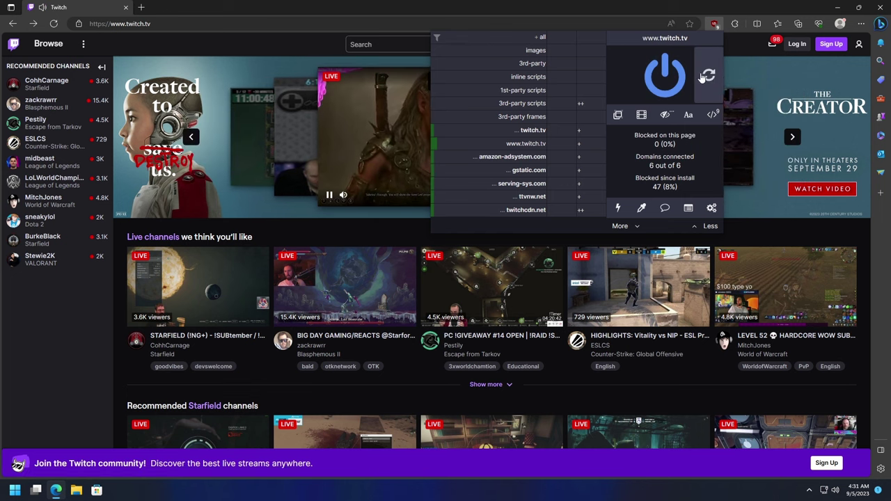
pyautogui.rightClick(58, 492)
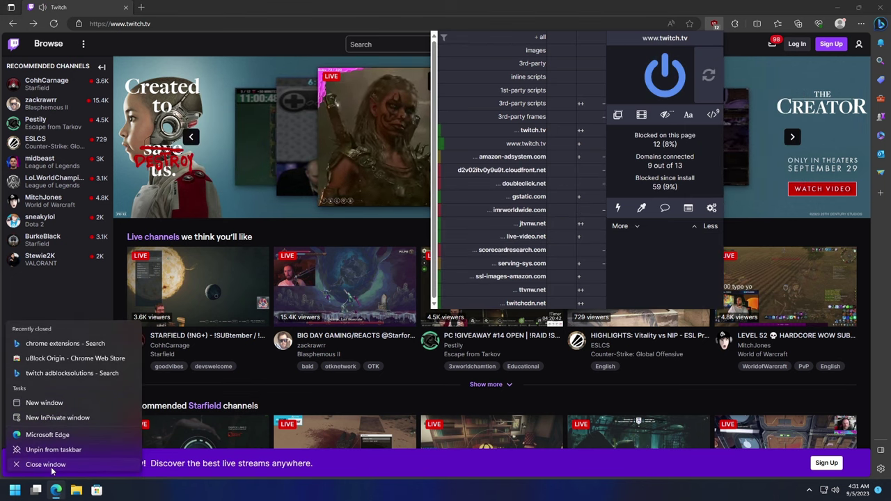
pyautogui.click(51, 466)
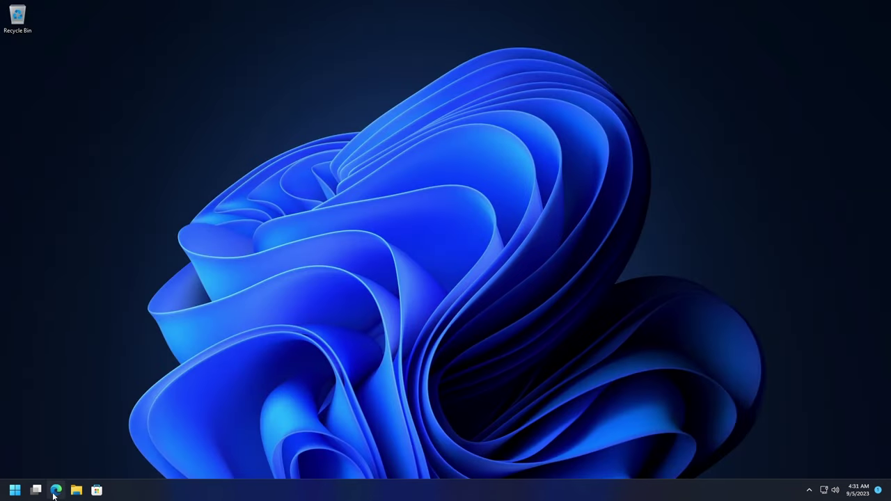
# - Relaunch Edge from the taskbar and load the Twitch site by entering 'twitch'
pyautogui.click(810, 491)
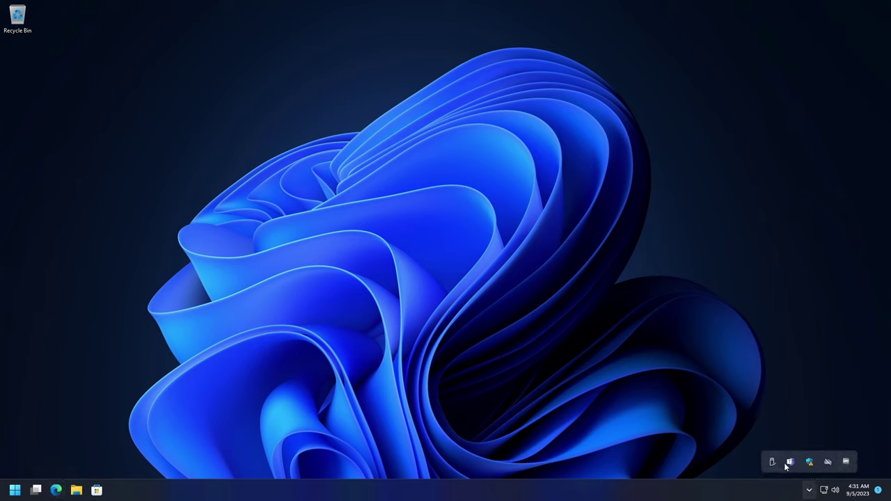
pyautogui.click(630, 418)
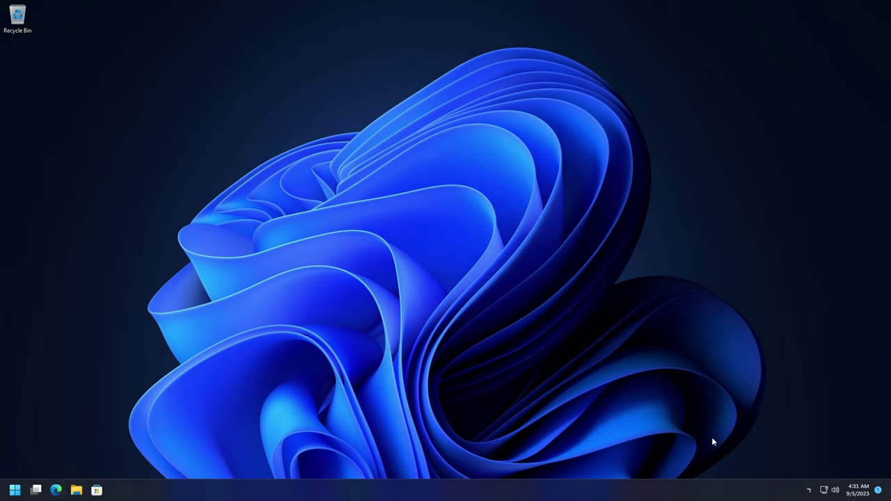
pyautogui.click(56, 491)
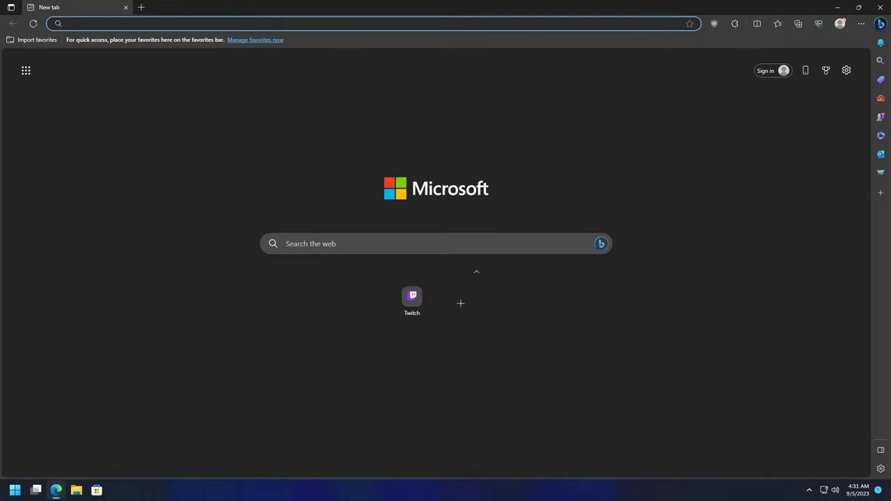
pyautogui.write('twitch')
pyautogui.press('Return')
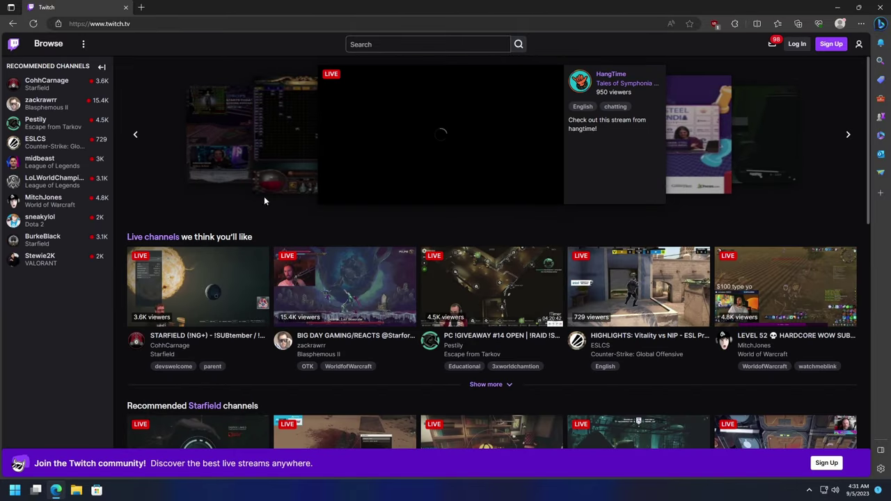
# - Open CohhCarnage's live Starfield stream from the Twitch home page
pyautogui.click(206, 289)
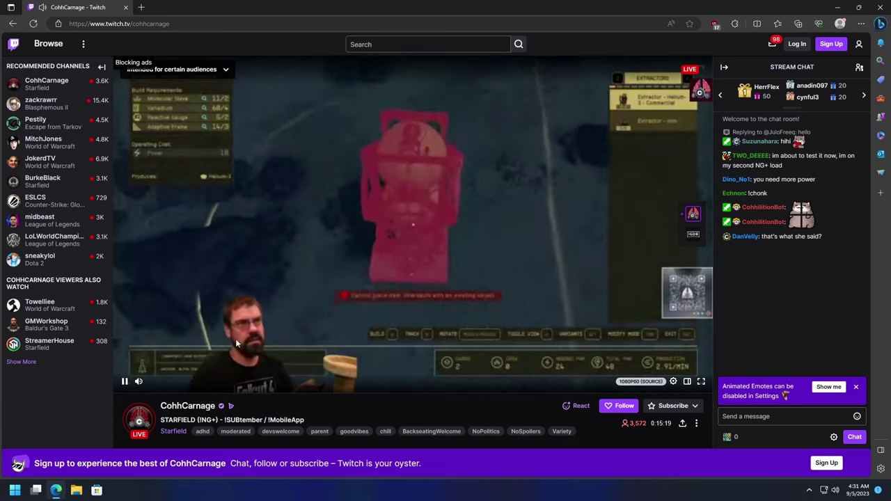
pyautogui.moveTo(164, 384)
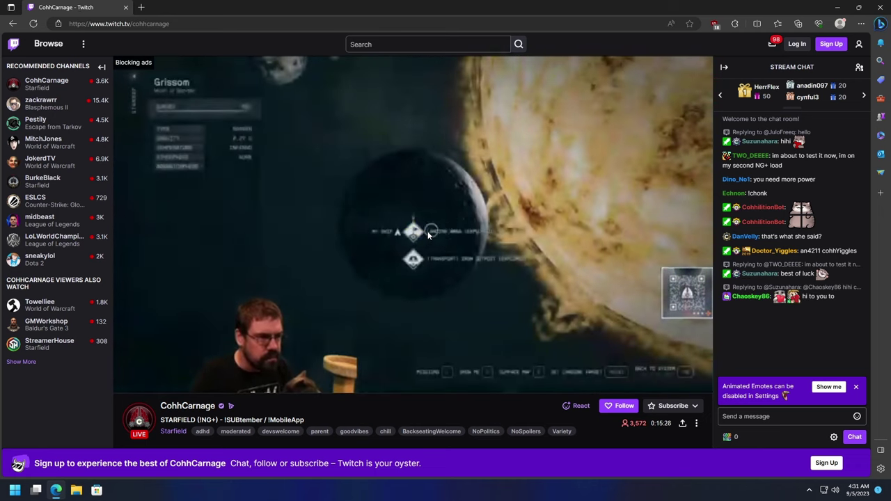
pyautogui.moveTo(480, 252)
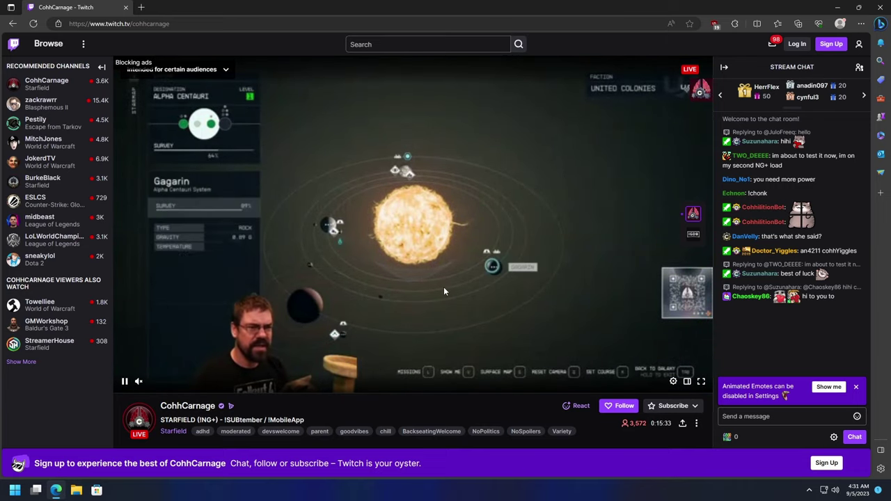
pyautogui.moveTo(449, 277)
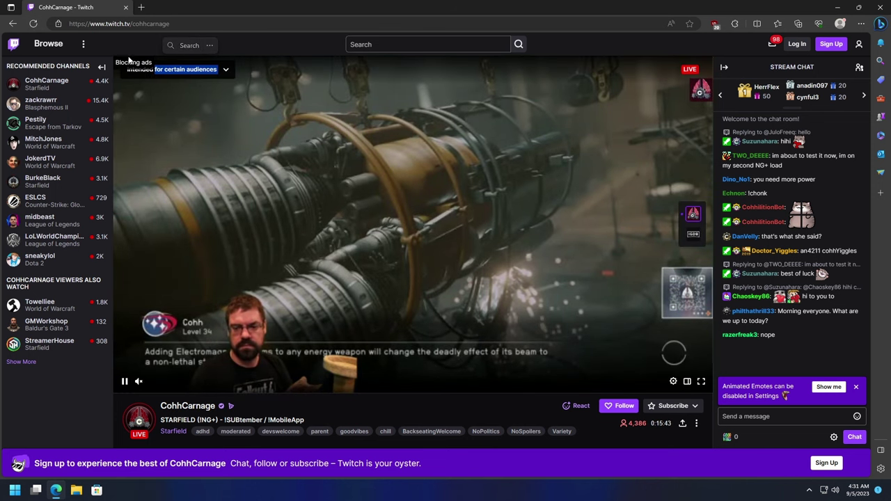
# - Reload the stream page to confirm no ad plays, then mute the stream's audio
pyautogui.click(34, 24)
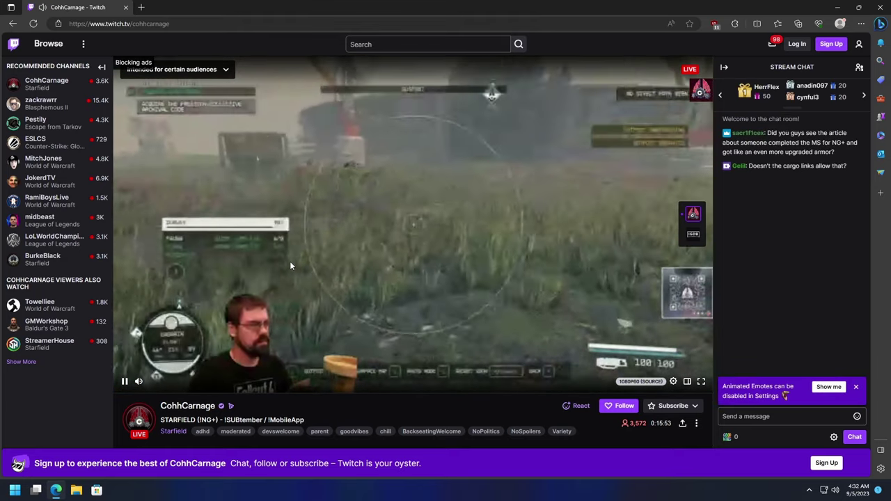
pyautogui.click(139, 381)
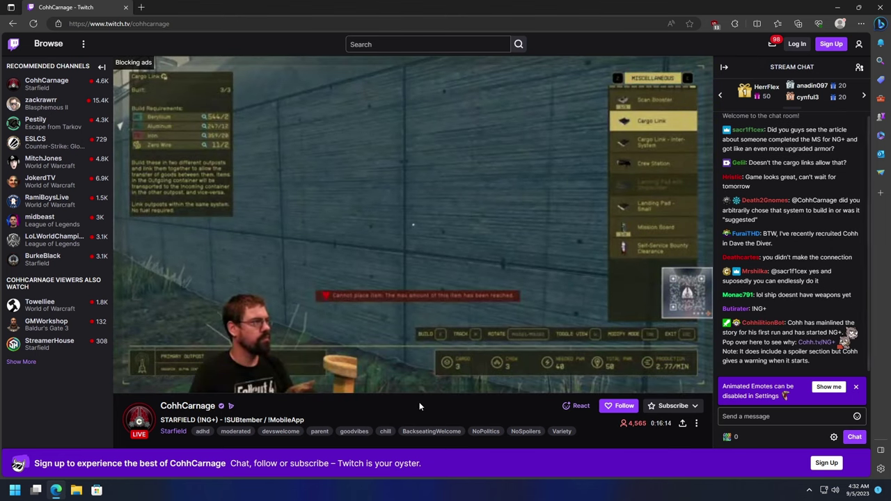
pyautogui.moveTo(456, 374)
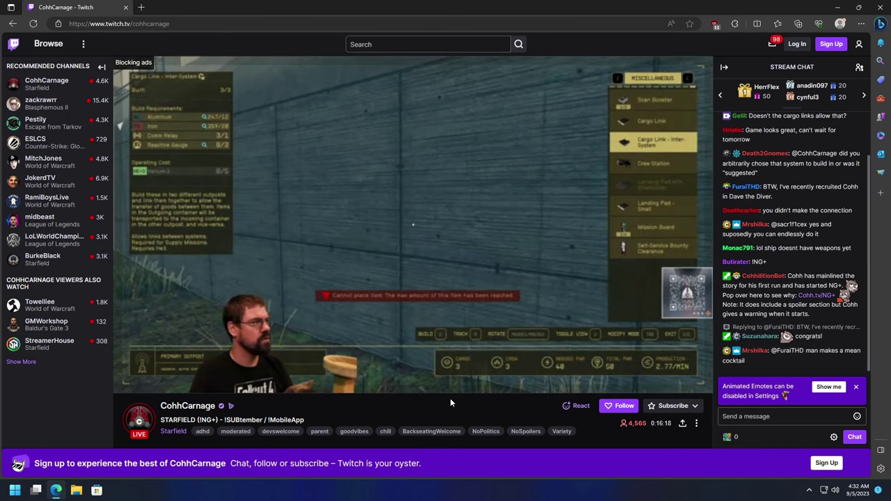
pyautogui.moveTo(428, 313)
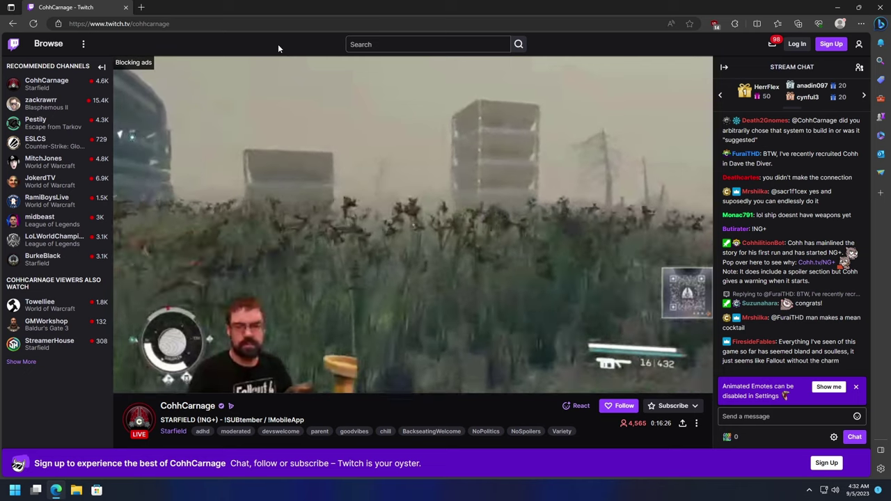
# - In a new tab, search 'chrome e', open the Chrome Web Store, and search it for stream cleaner
pyautogui.click(142, 6)
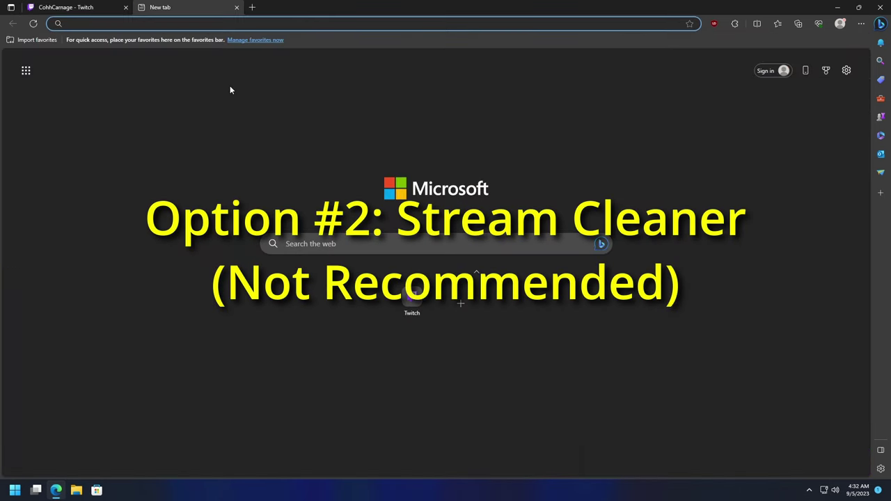
pyautogui.write('chrome e')
pyautogui.press('Return')
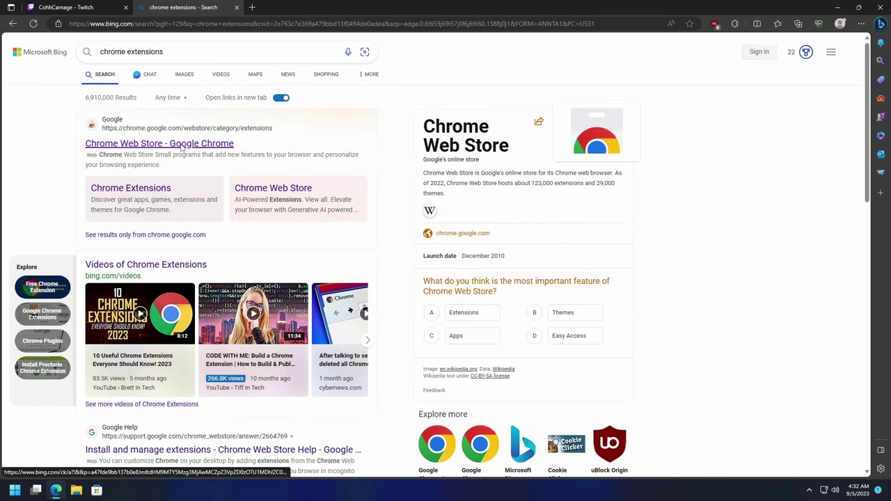
pyautogui.click(180, 146)
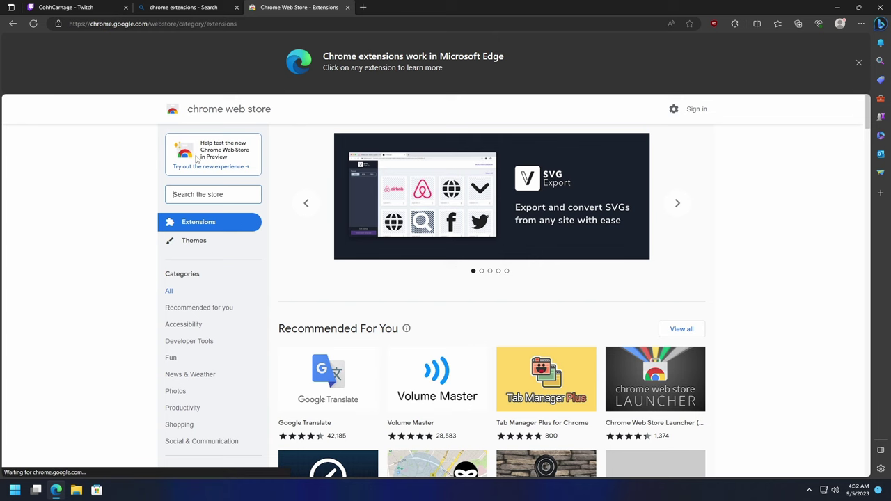
pyautogui.click(858, 64)
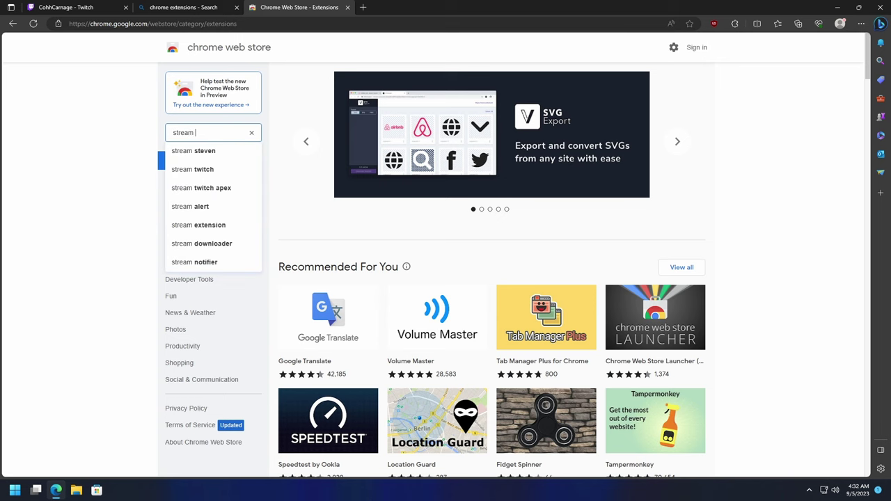
pyautogui.press('Return')
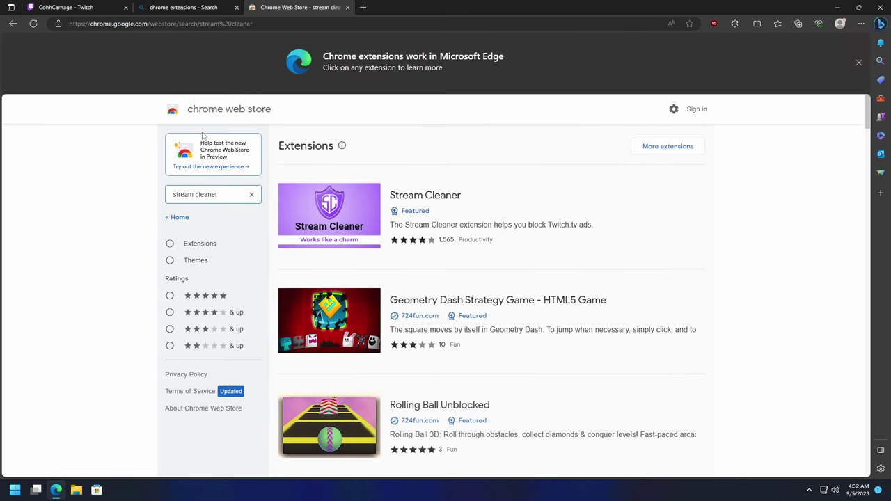
pyautogui.click(859, 63)
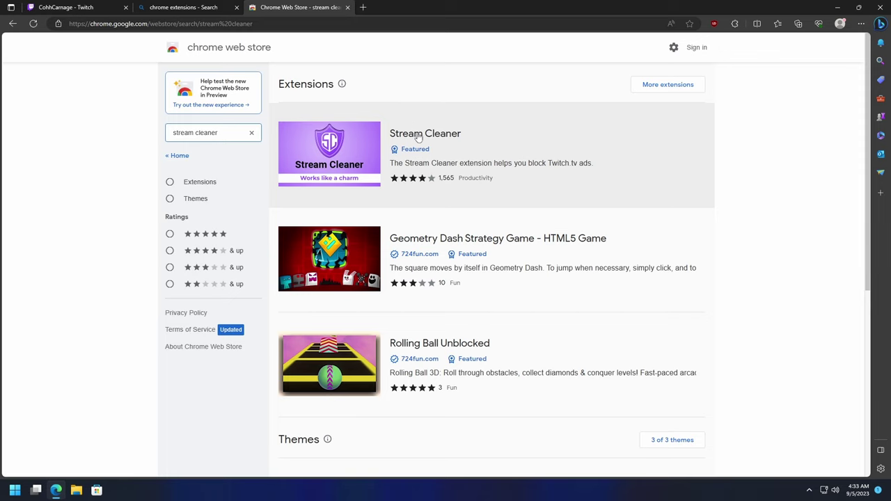
# - Open the Stream Cleaner extension's listing and switch to its user reviews
pyautogui.click(472, 139)
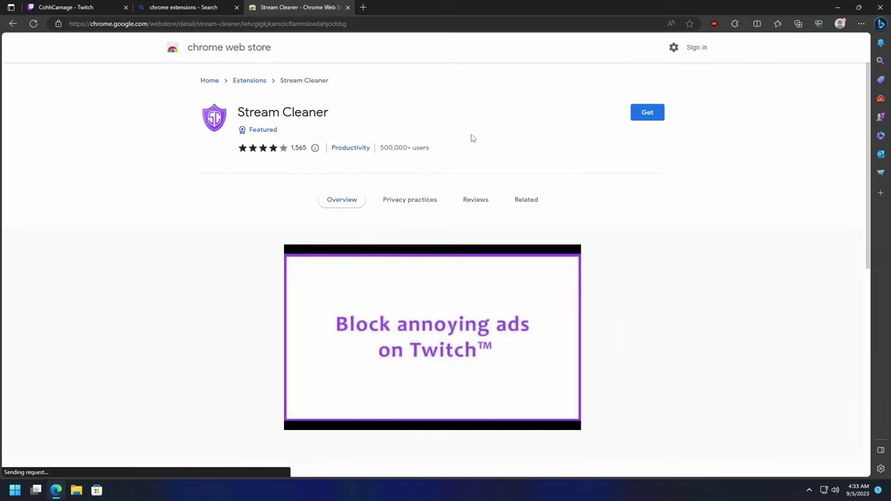
pyautogui.scroll(-1, 446, 202)
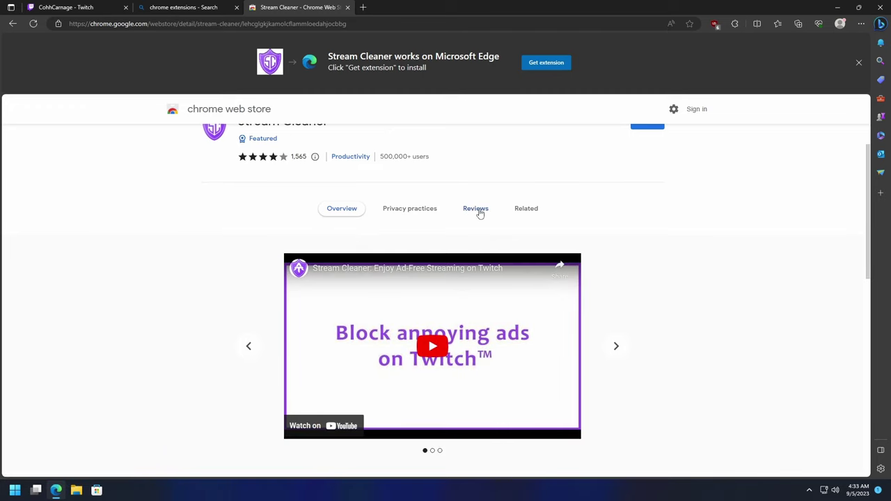
pyautogui.click(478, 210)
pyautogui.scroll(-2, 164, 197)
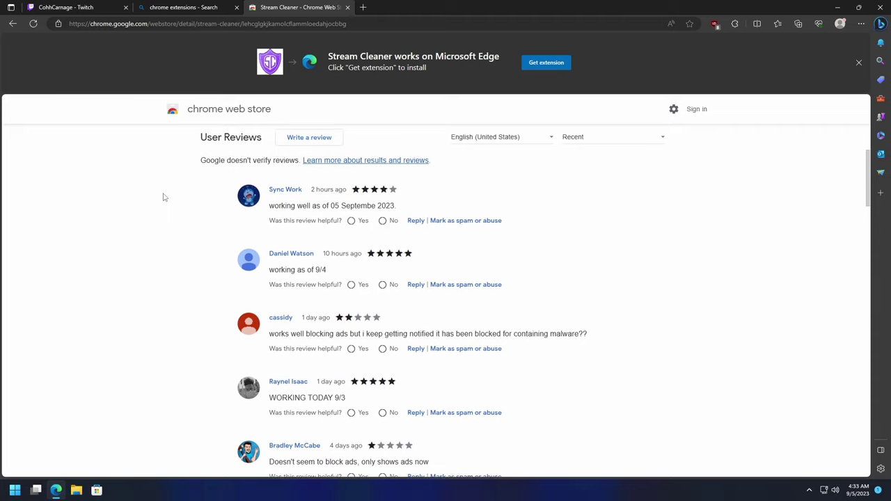
# - Highlight the malware and only-shows-ads complaints in the first reviews, then clear the selections
pyautogui.moveTo(285, 205); pyautogui.dragTo(366, 205)
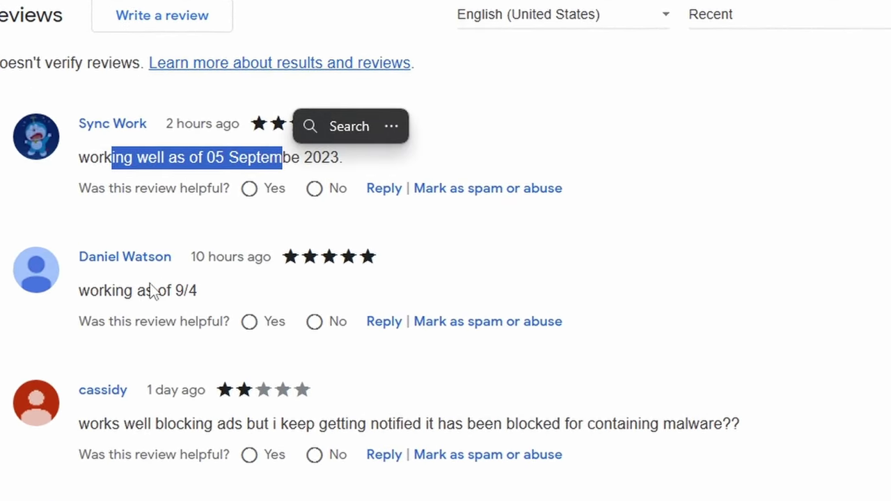
pyautogui.scroll(-2, 130, 313)
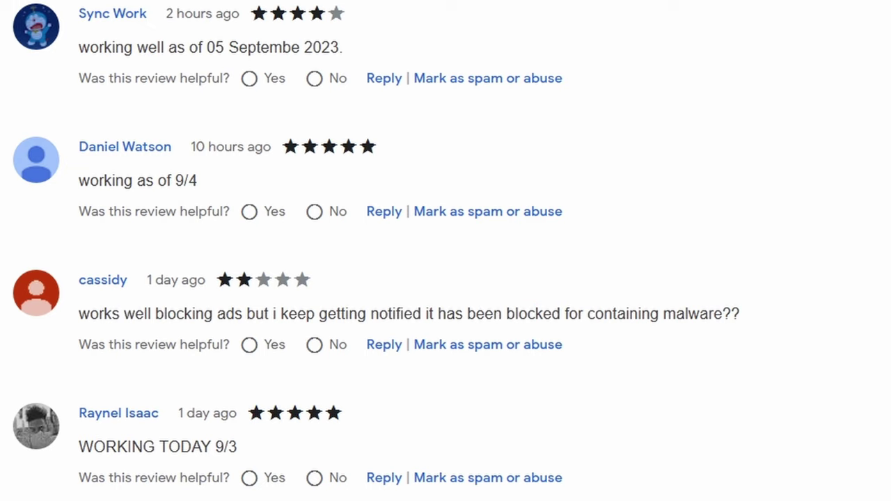
pyautogui.click(698, 327)
pyautogui.scroll(-6, 513, 302)
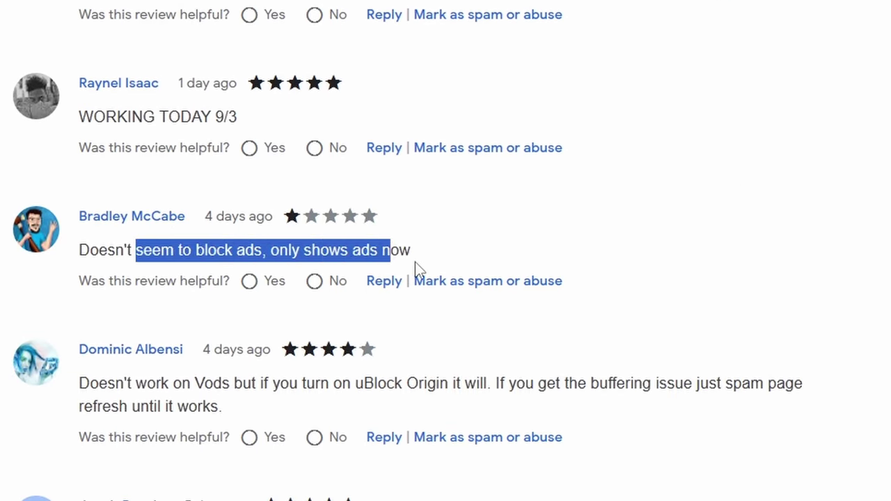
pyautogui.click(225, 253)
# - Scroll up and down through the remaining Stream Cleaner reviews
pyautogui.scroll(-5, 224, 253)
pyautogui.scroll(1, 229, 243)
pyautogui.scroll(-6, 209, 244)
pyautogui.scroll(-5, 185, 247)
pyautogui.scroll(20, 145, 243)
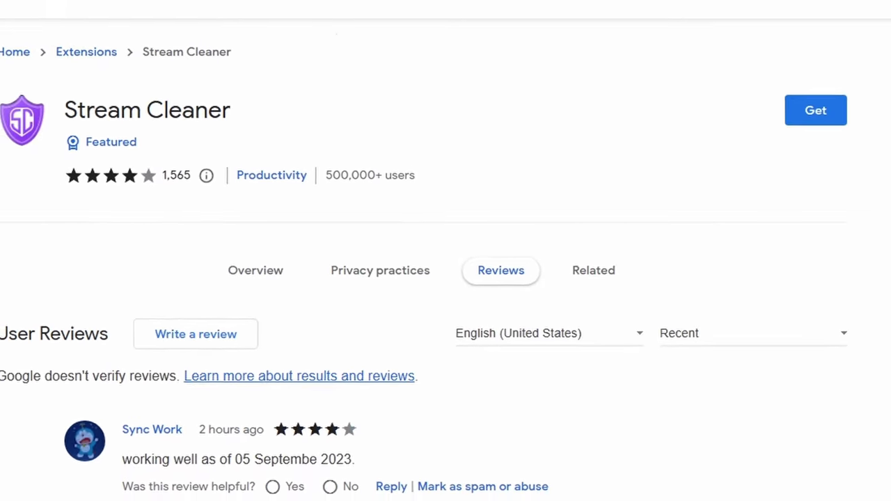
pyautogui.scroll(-8, 175, 218)
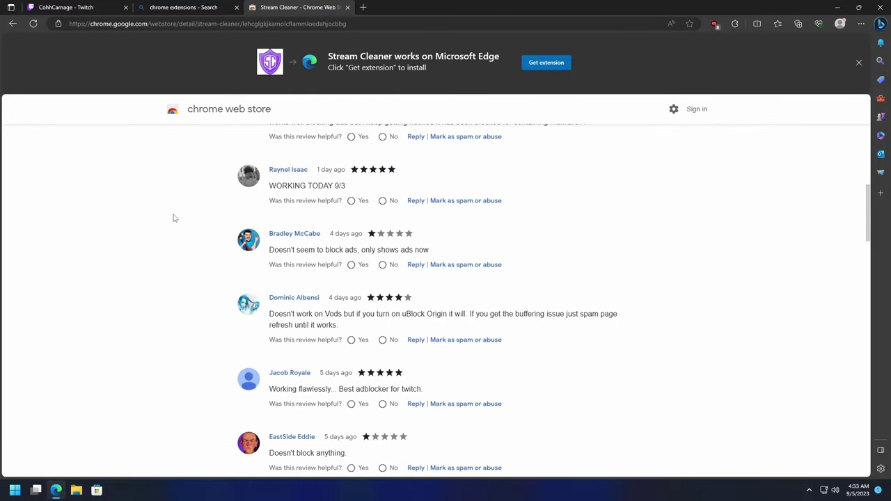
pyautogui.scroll(-7, 175, 218)
pyautogui.scroll(15, 197, 219)
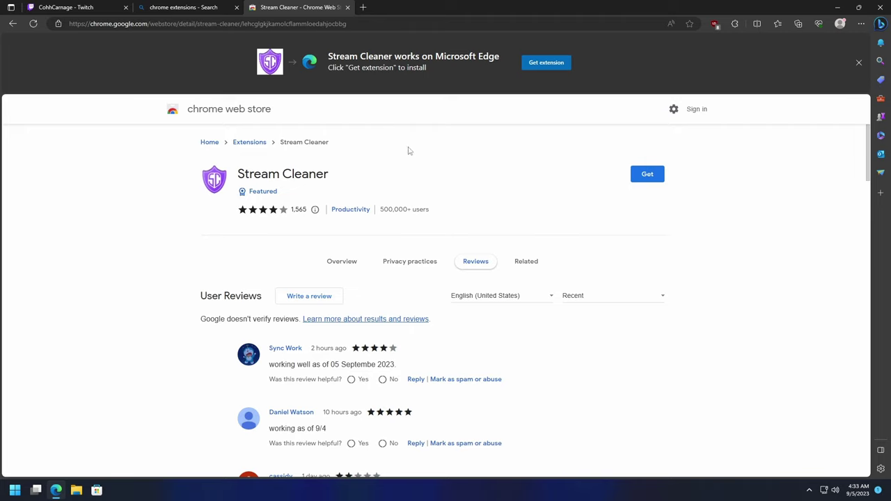
pyautogui.scroll(-12, 146, 231)
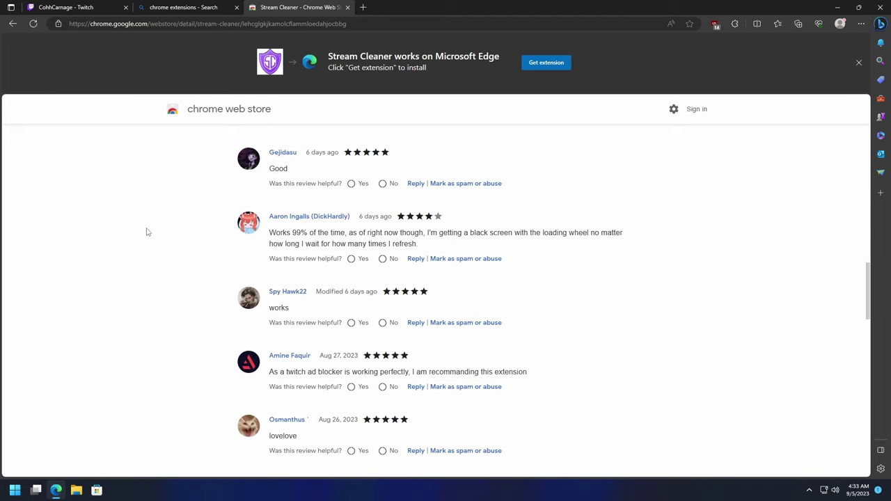
pyautogui.scroll(-2, 146, 232)
pyautogui.scroll(-4, 181, 248)
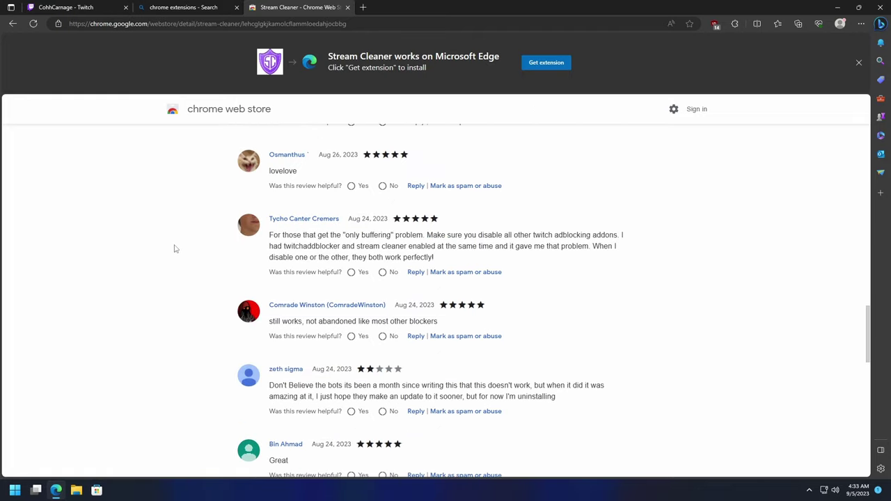
pyautogui.scroll(2, 177, 248)
pyautogui.scroll(14, 177, 249)
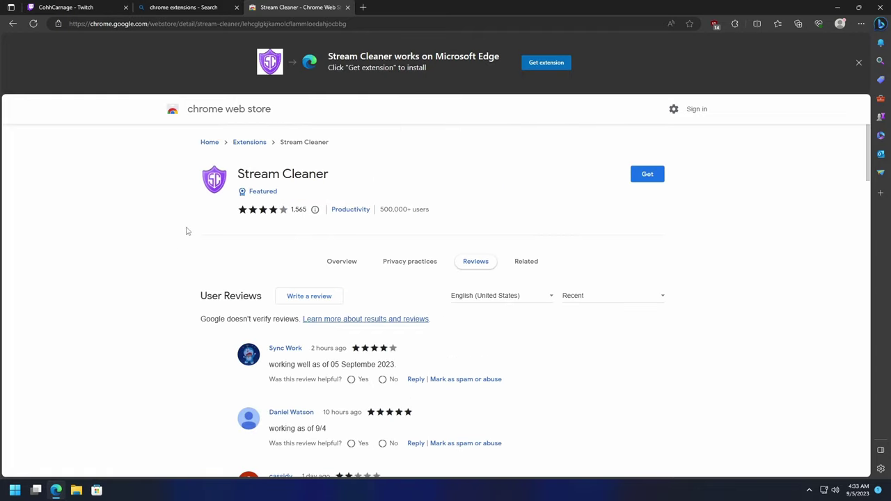
# - Switch back to the CohhCarnage - Twitch tab with the Starfield stream and chat running
pyautogui.click(76, 5)
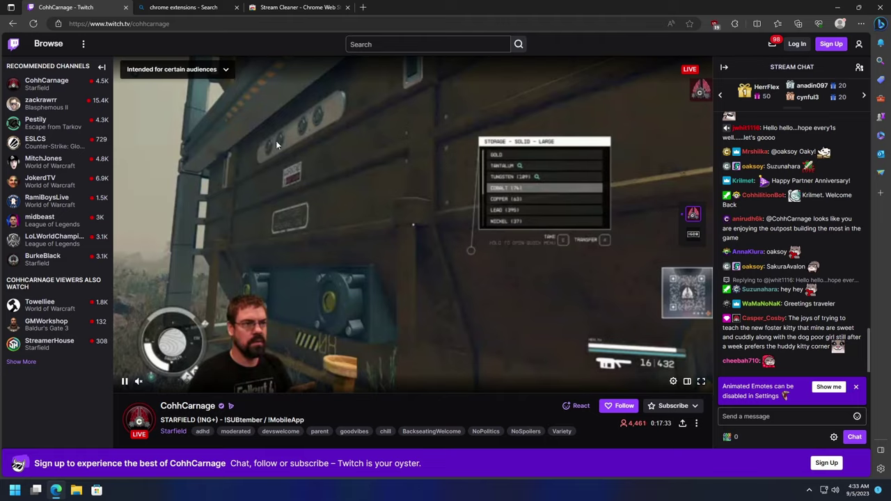